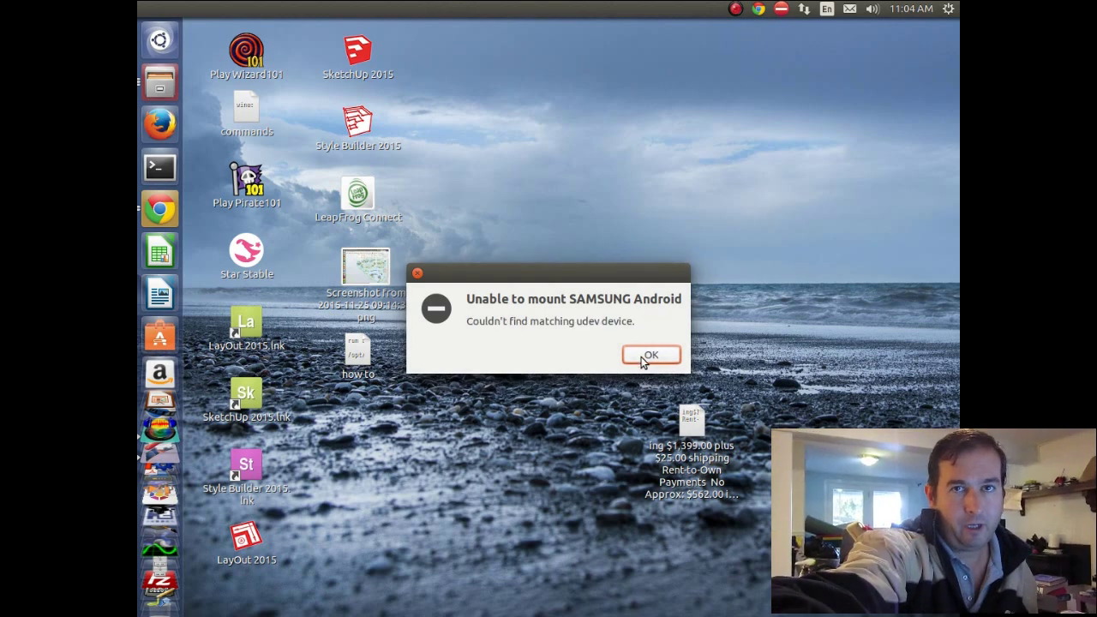
# Step: Dismiss the 'Unable to mount SAMSUNG Android' error with OK
pyautogui.click(647, 355)
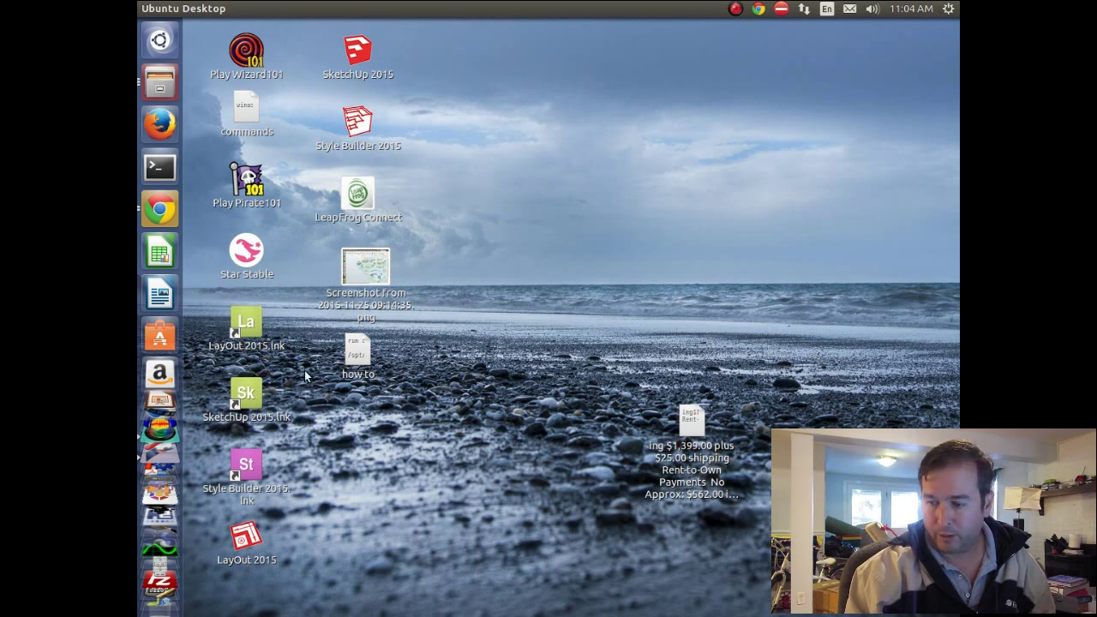
# Step: In a new terminal, run 'sudo apt-get install heimdall-flash heimdall-flash-frontend' and submit the administrator password
pyautogui.click(160, 168)
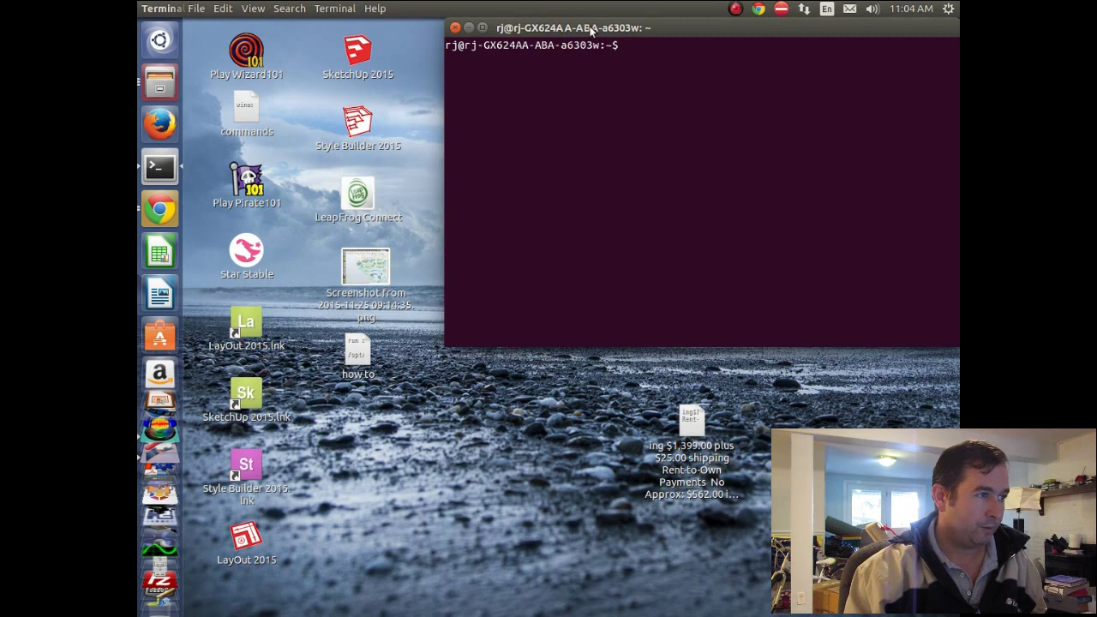
pyautogui.moveTo(590, 28); pyautogui.dragTo(414, 104)
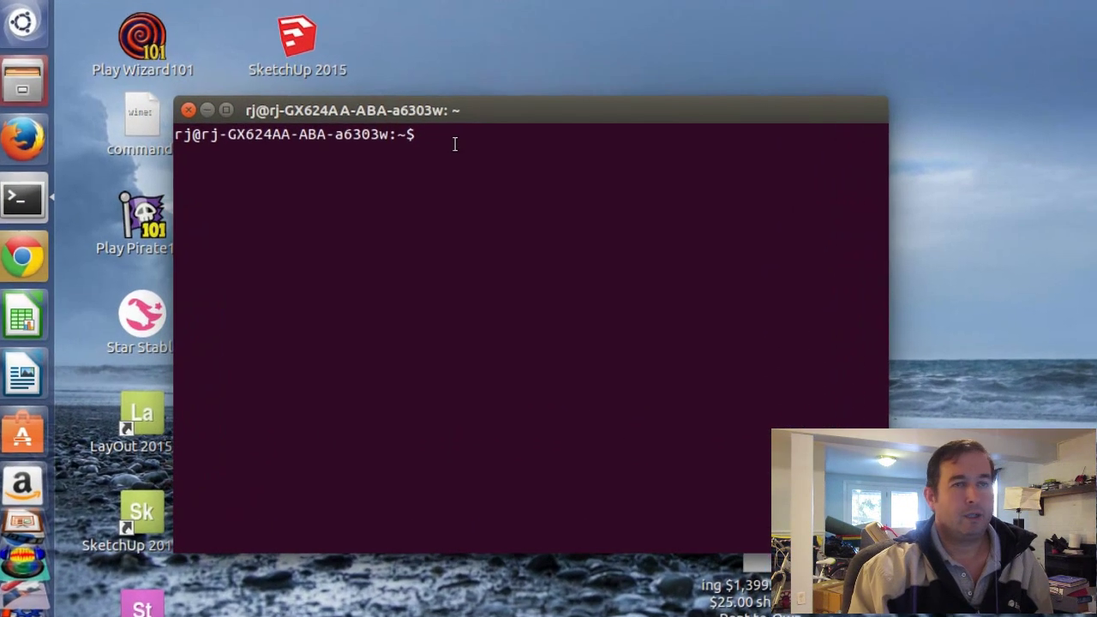
pyautogui.rightClick(470, 126)
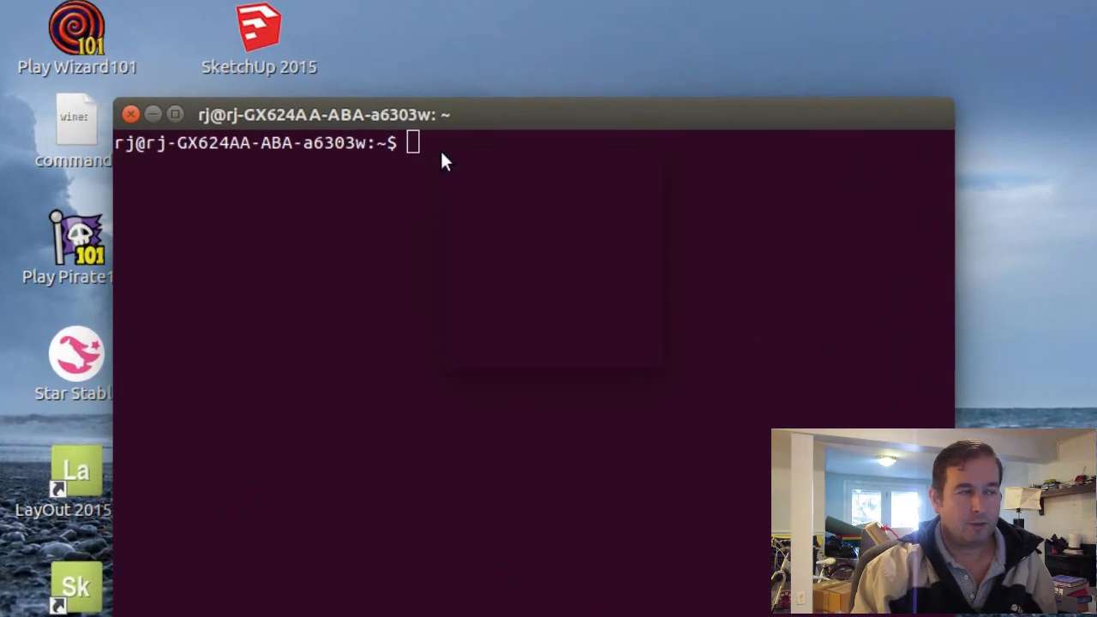
pyautogui.click(496, 325)
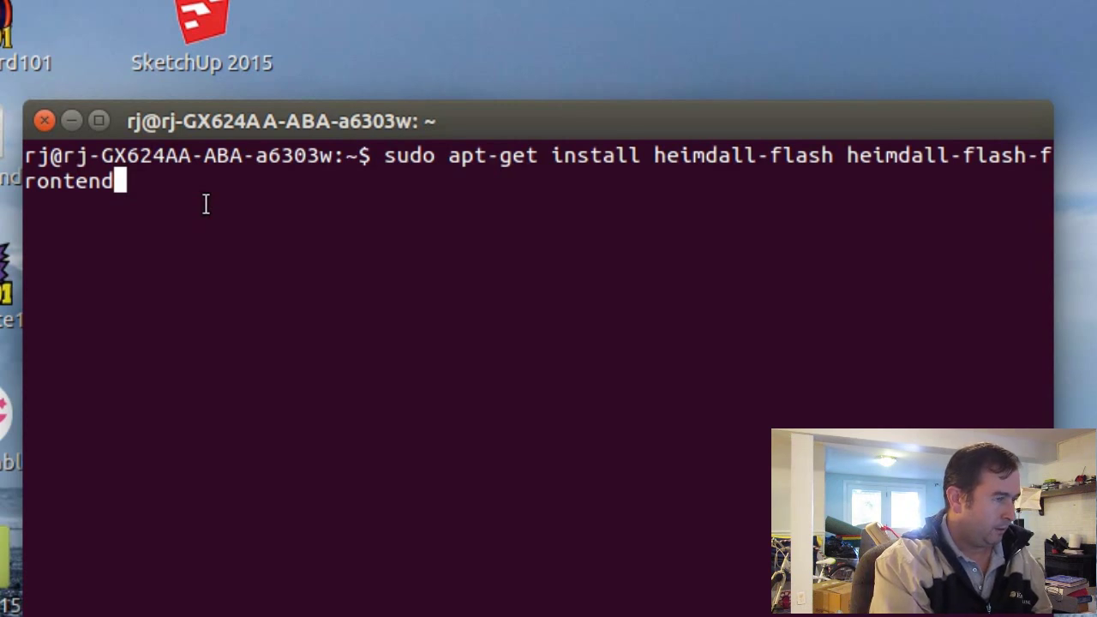
pyautogui.press('Return')
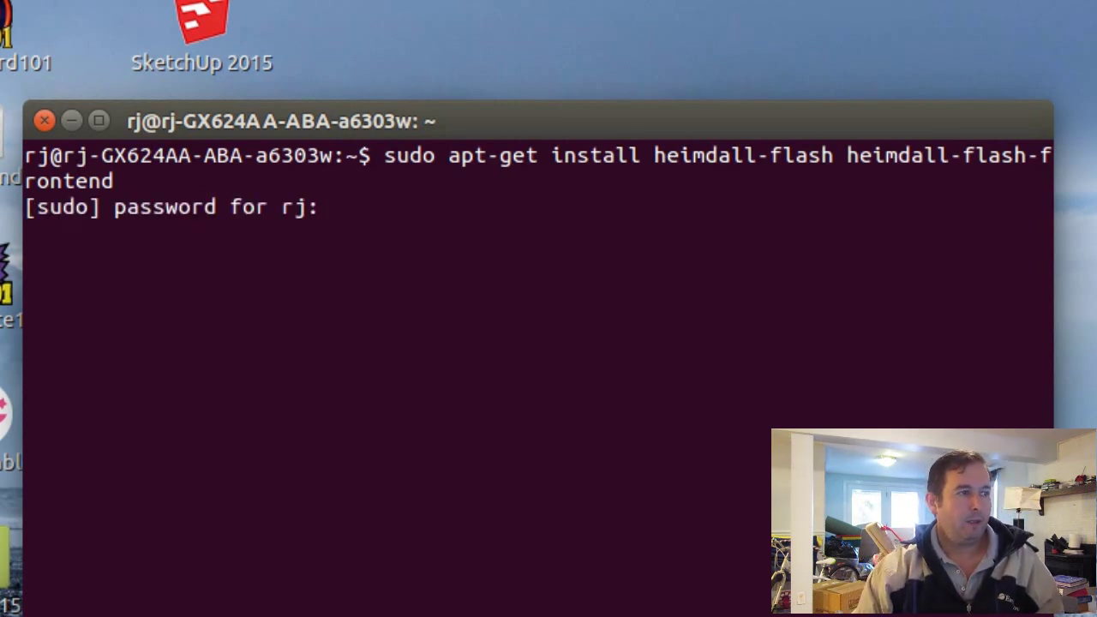
pyautogui.press('Return')
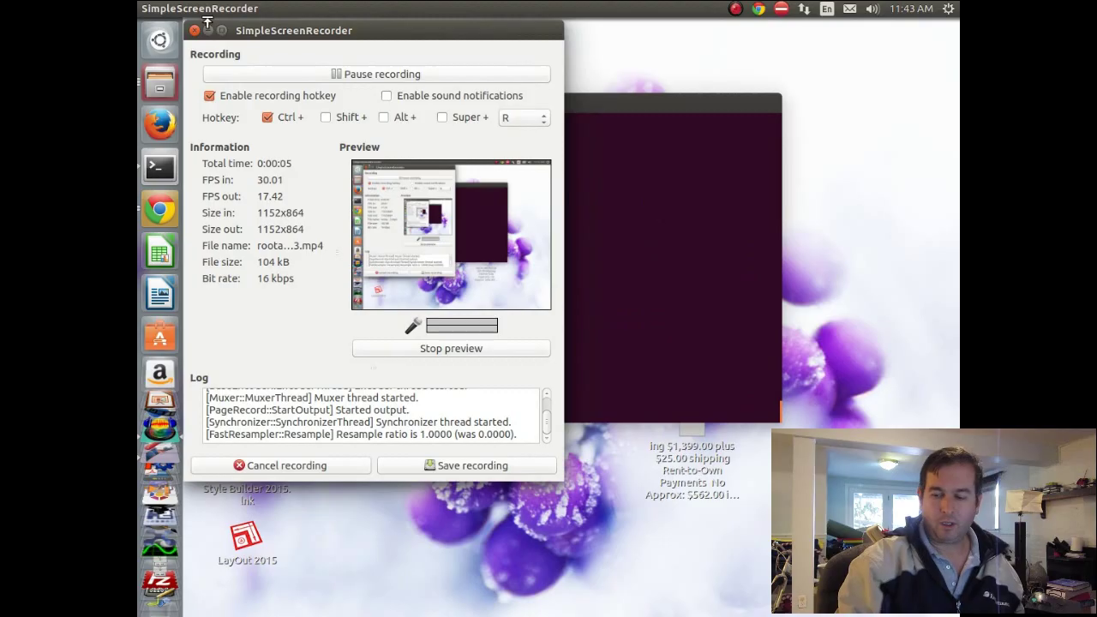
# Step: Hide the screen recorder to reveal the completed Heimdall 1.4.0-2 installation in Terminal
pyautogui.click(208, 29)
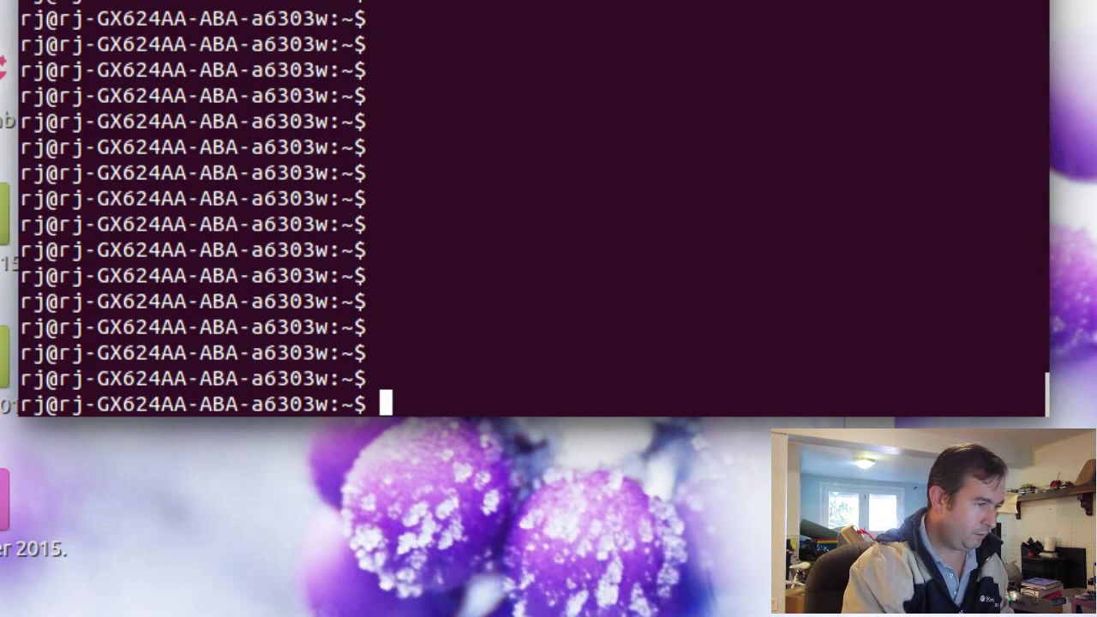
# Step: Run 'sudo heimdall detect' with the administrator password to get 'Device detected'
pyautogui.write('suc')
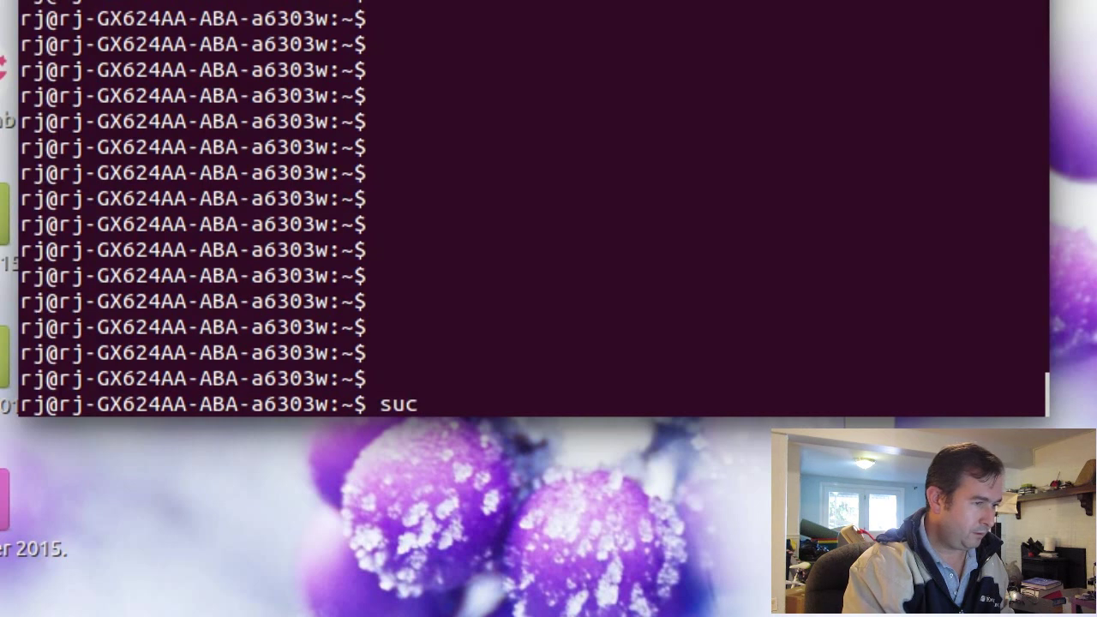
pyautogui.press('BackSpace')
pyautogui.write('do ')
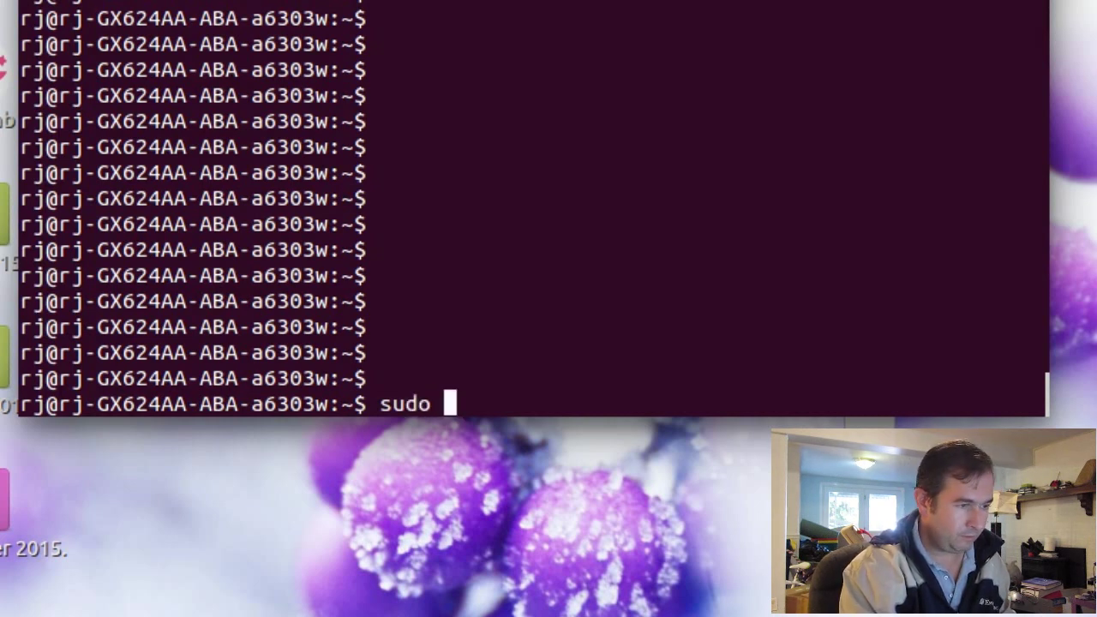
pyautogui.write('heimdall ')
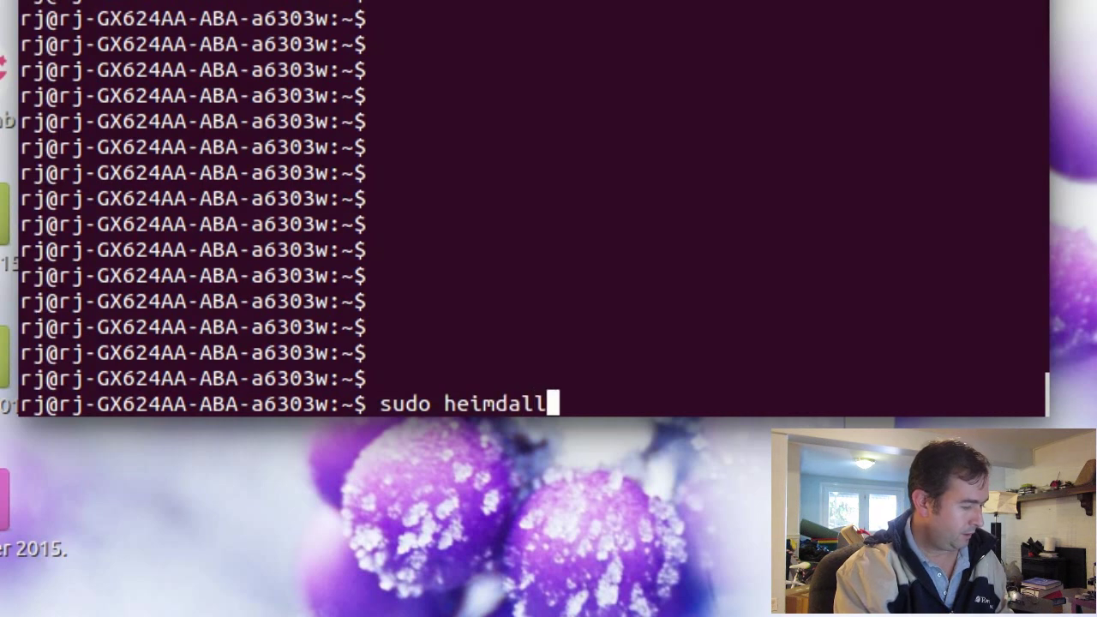
pyautogui.write('de')
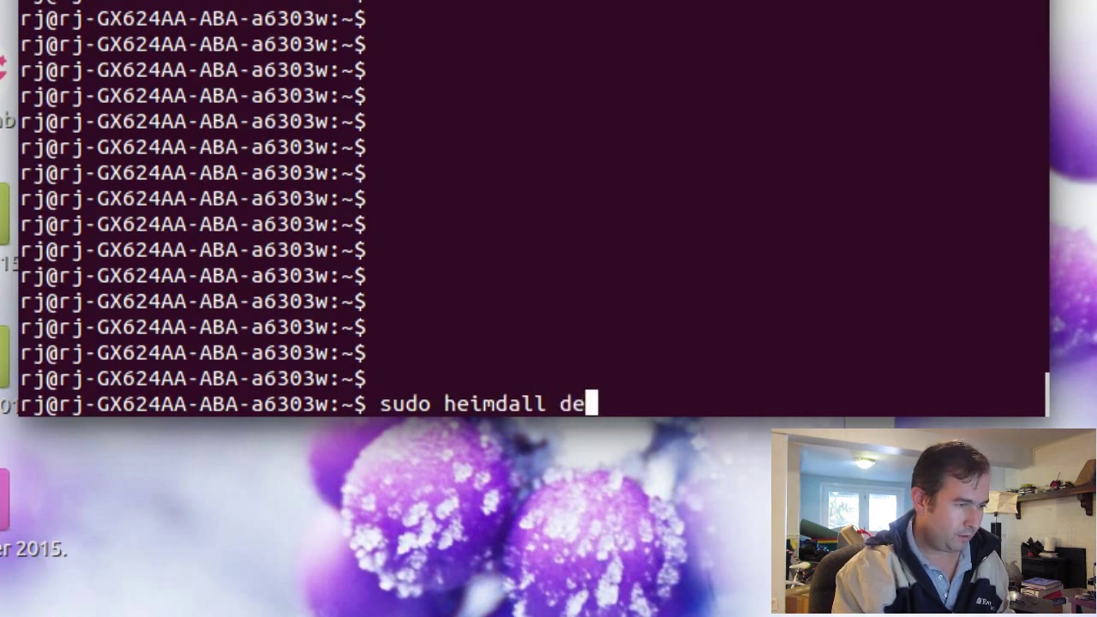
pyautogui.write('tect')
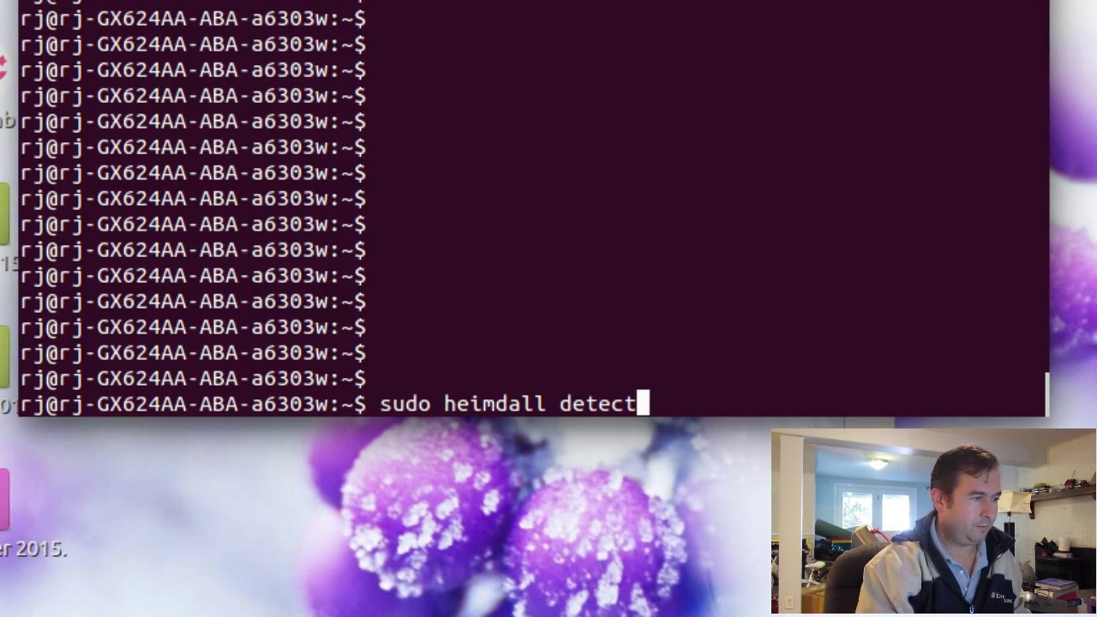
pyautogui.press('Return')
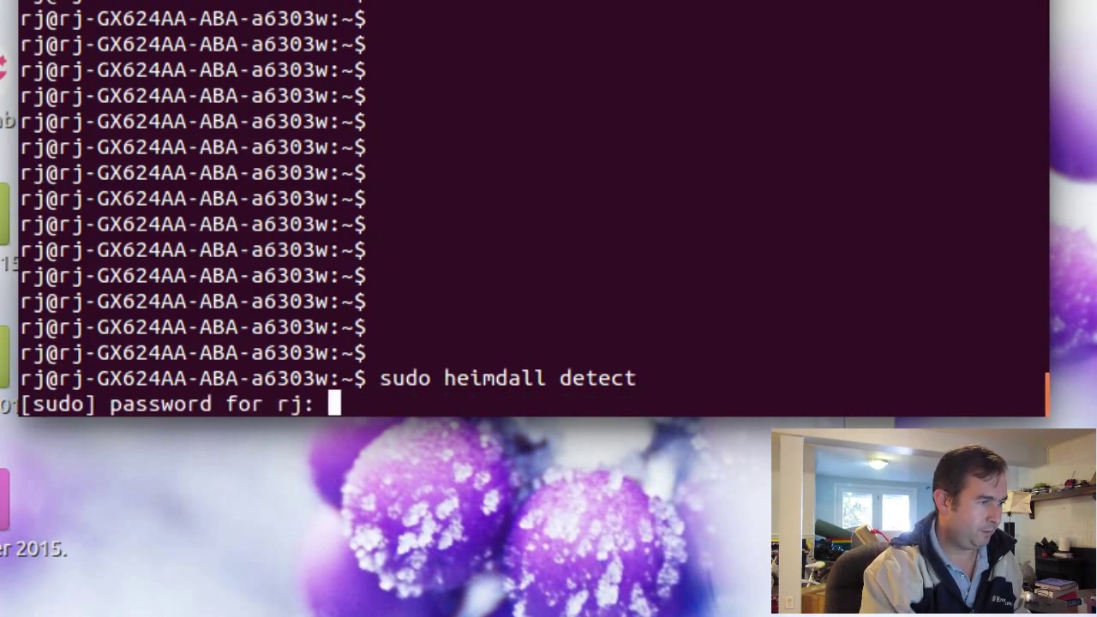
pyautogui.press('Return')
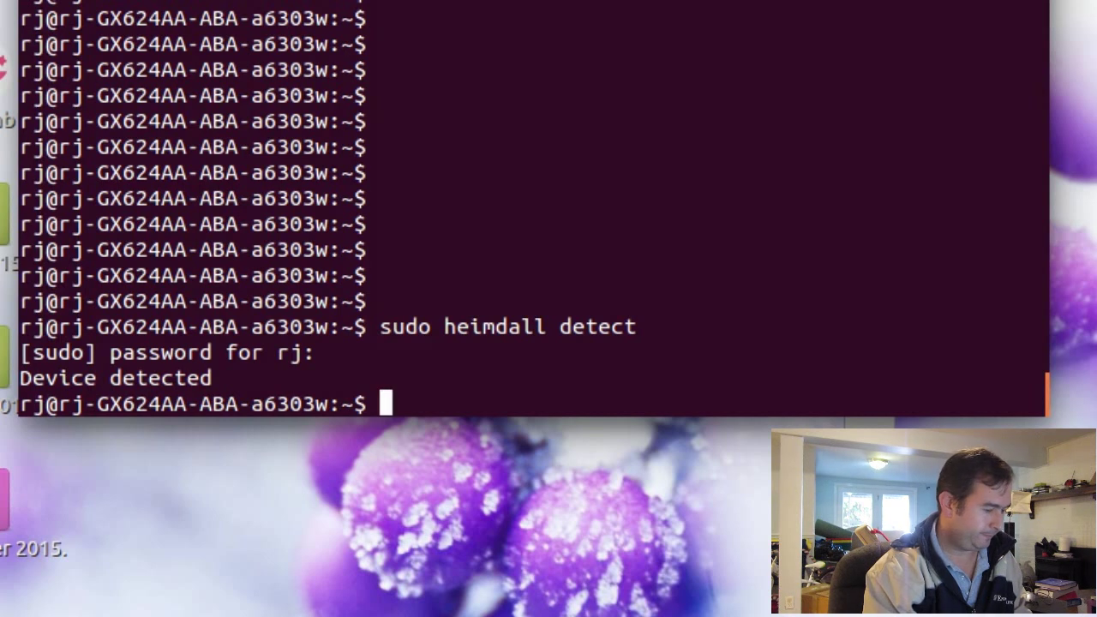
# Step: Run 'sudo heimdall print-pit' to list the phone's partitions down to SGPT
pyautogui.write('suco')
pyautogui.press('BackSpace')
pyautogui.press('BackSpace')
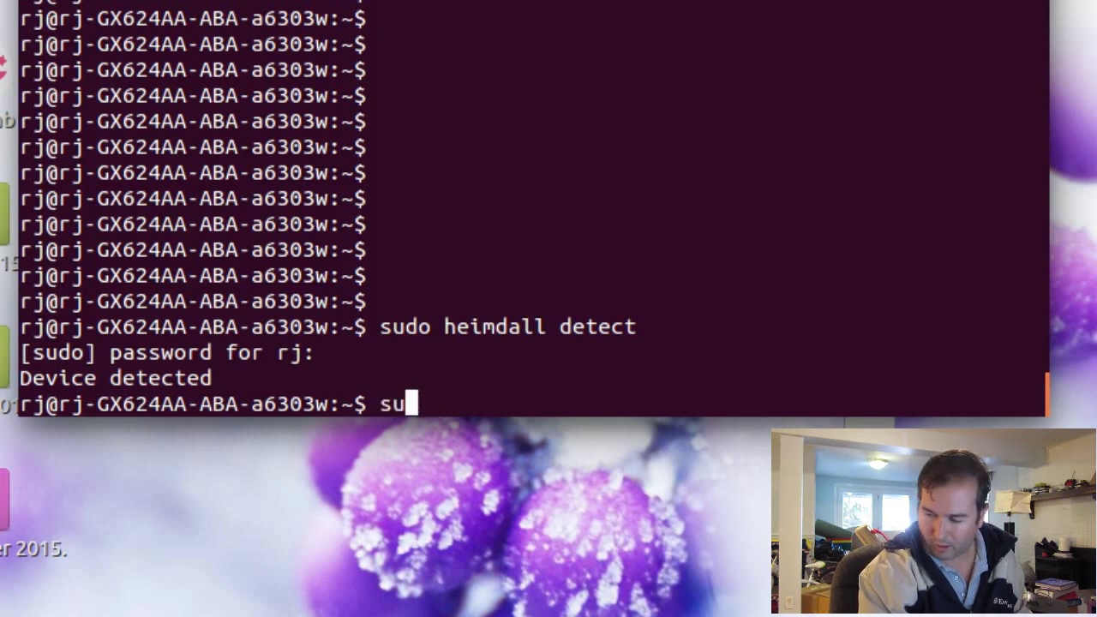
pyautogui.write('do ')
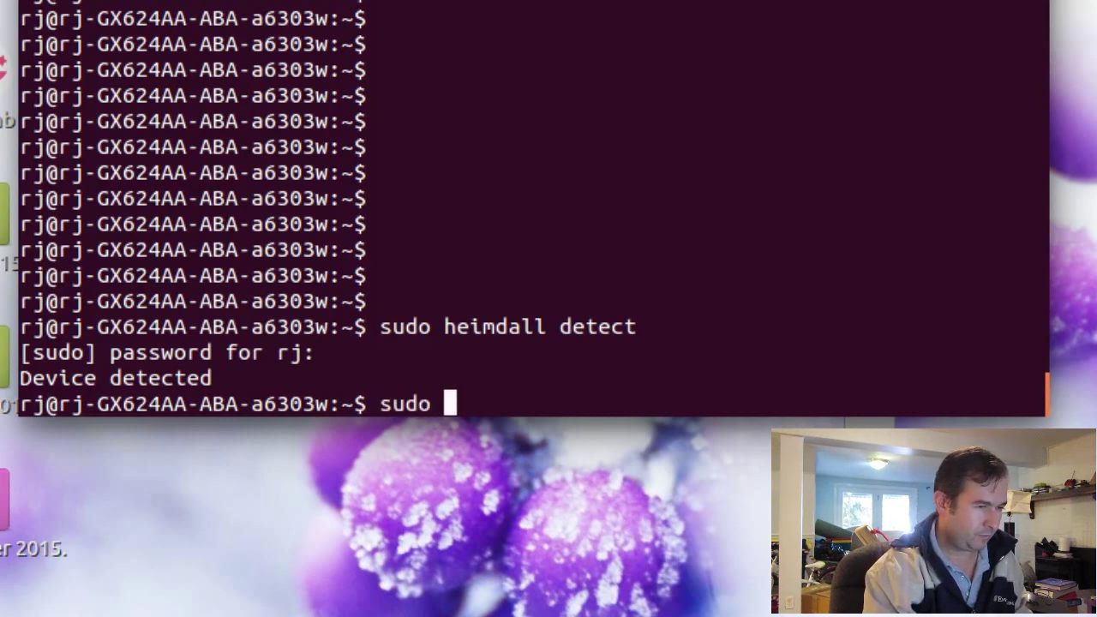
pyautogui.write('heimdall')
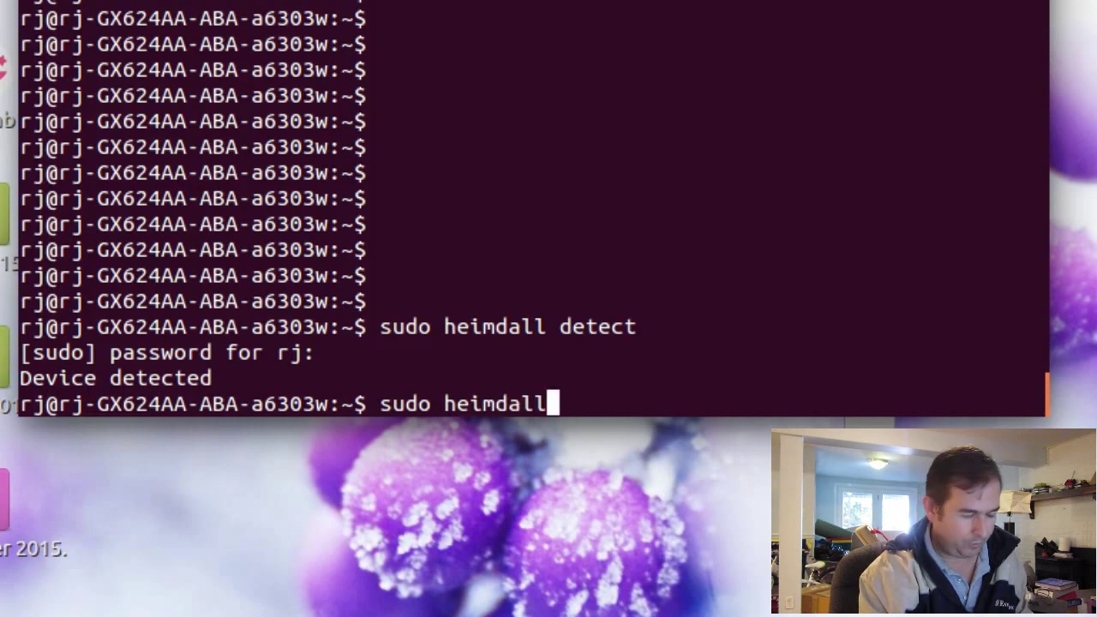
pyautogui.write(' p')
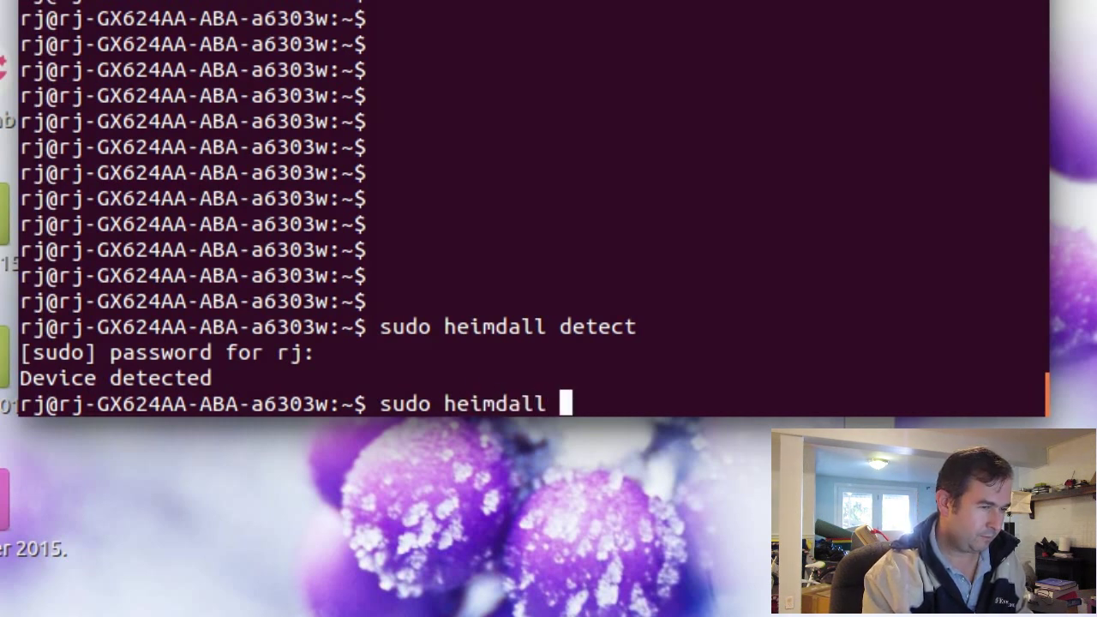
pyautogui.write('rint')
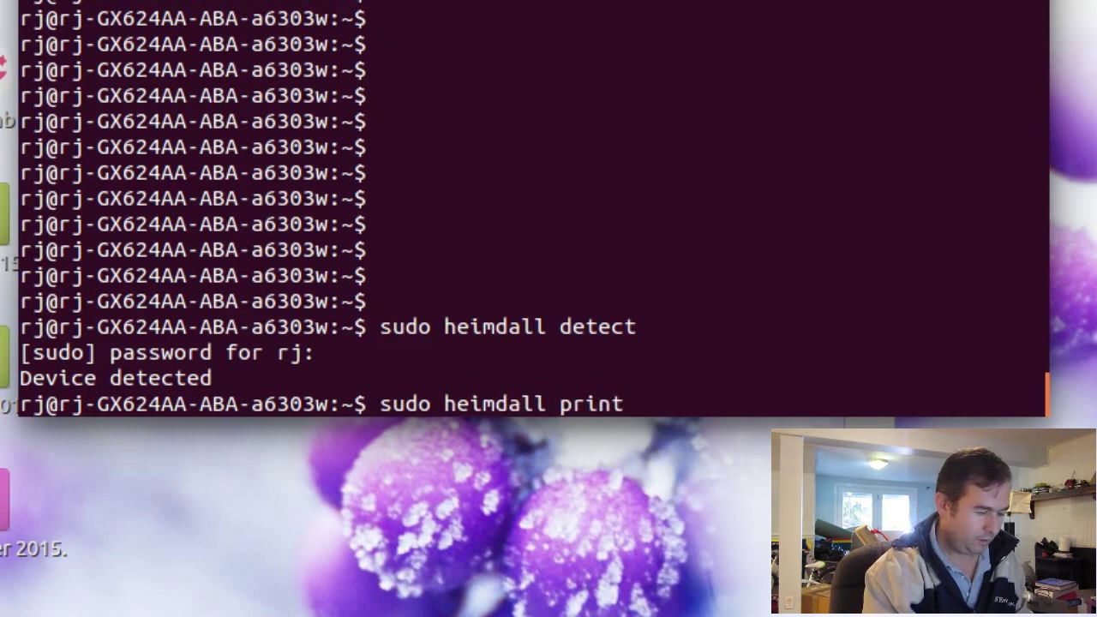
pyautogui.write('-')
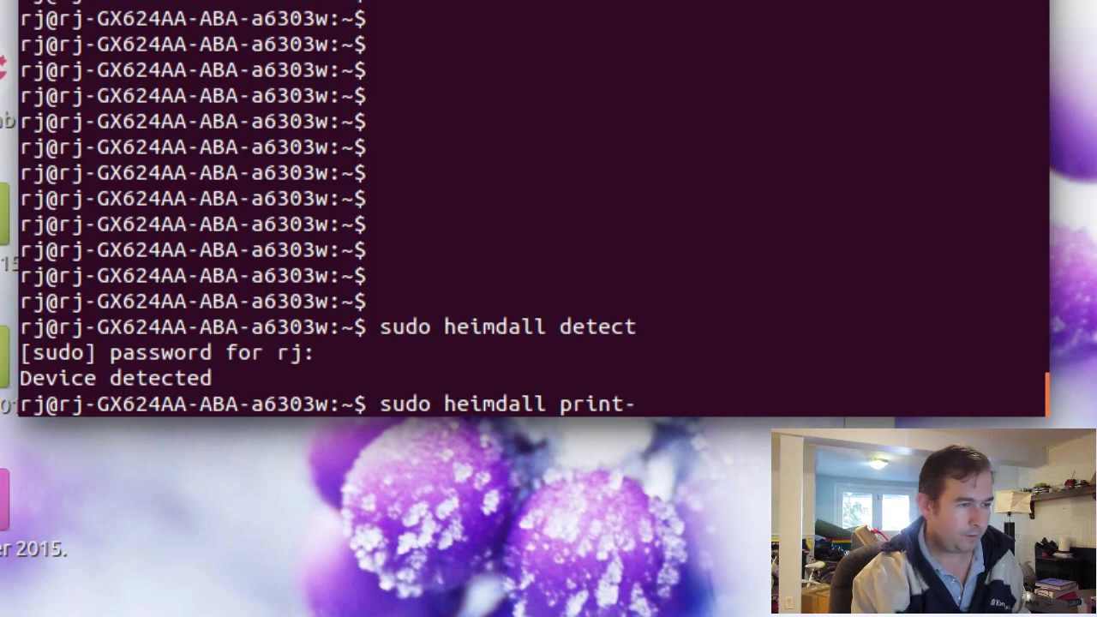
pyautogui.write('pit')
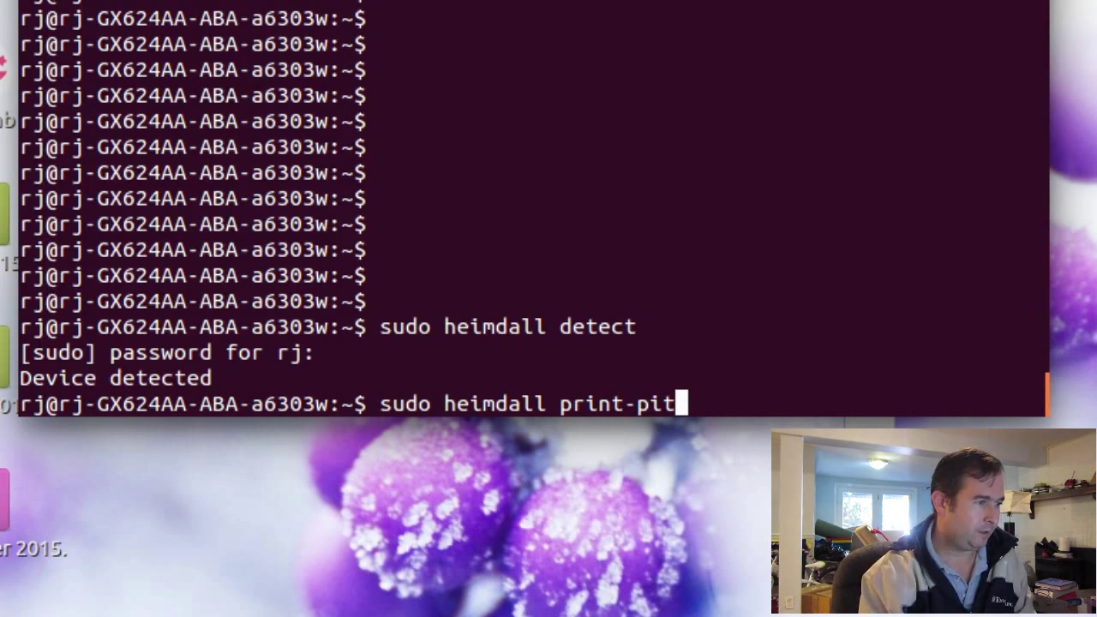
pyautogui.press('Return')
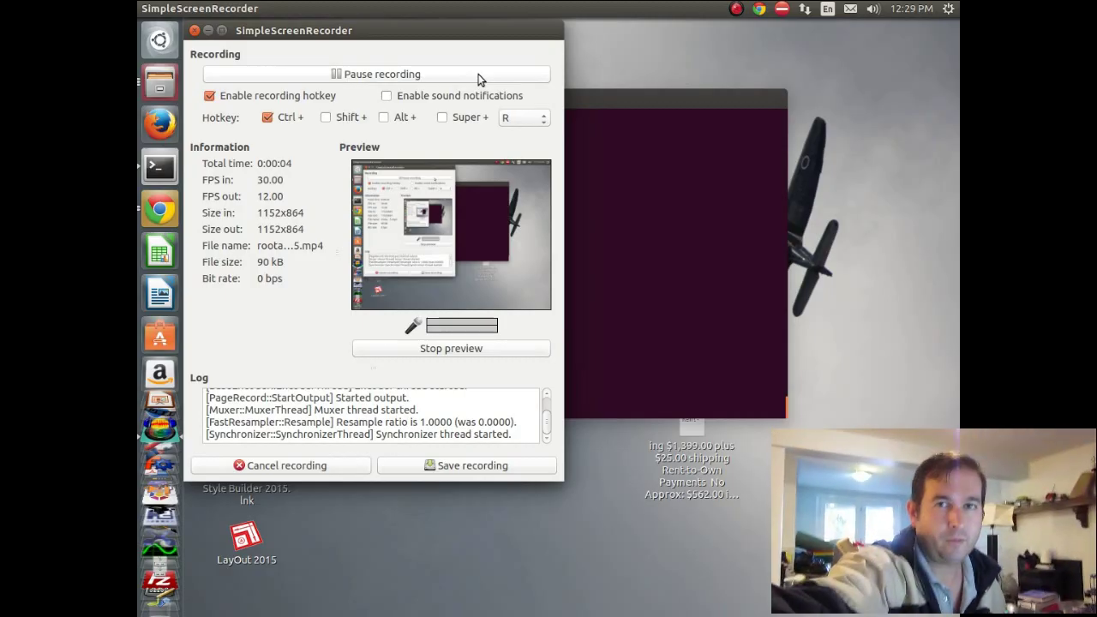
# Step: Return to Terminal and enter 'sudo heimdall-frontend' at the prompt
pyautogui.click(208, 31)
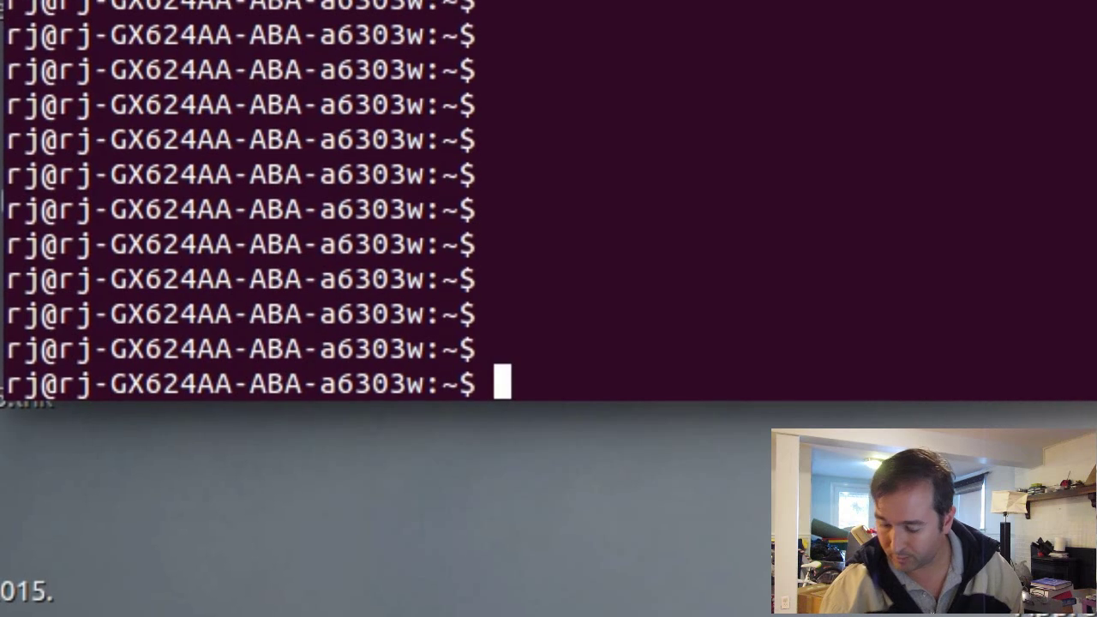
pyautogui.write('sudo heimdall-frontend')
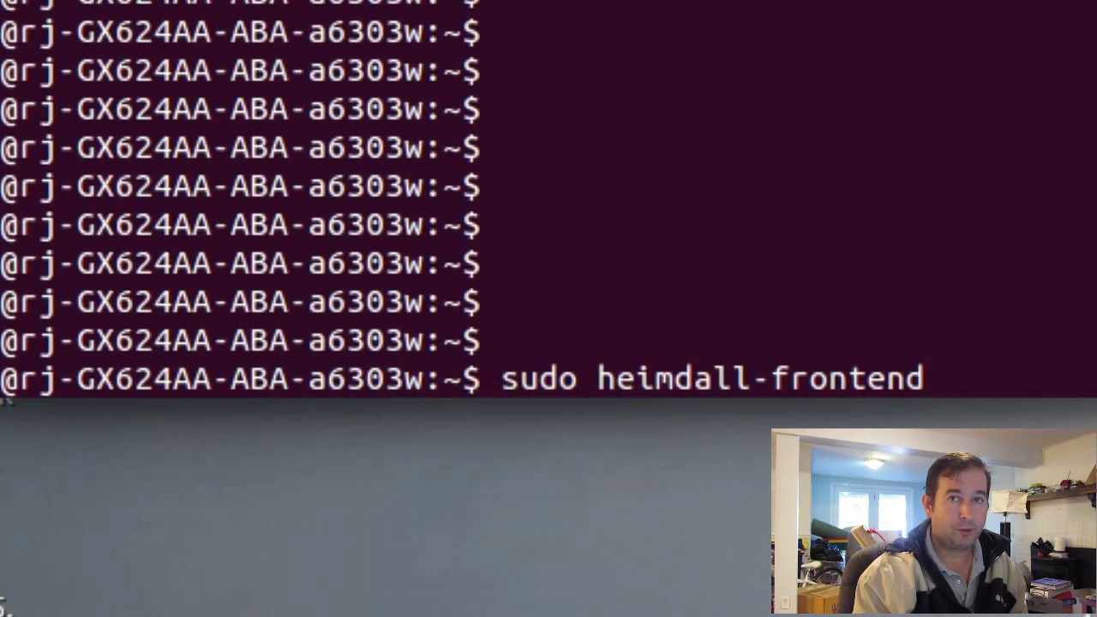
# Step: Run 'sudo heimdall-frontend' with the administrator password to open Heimdall Frontend
pyautogui.press('Return')
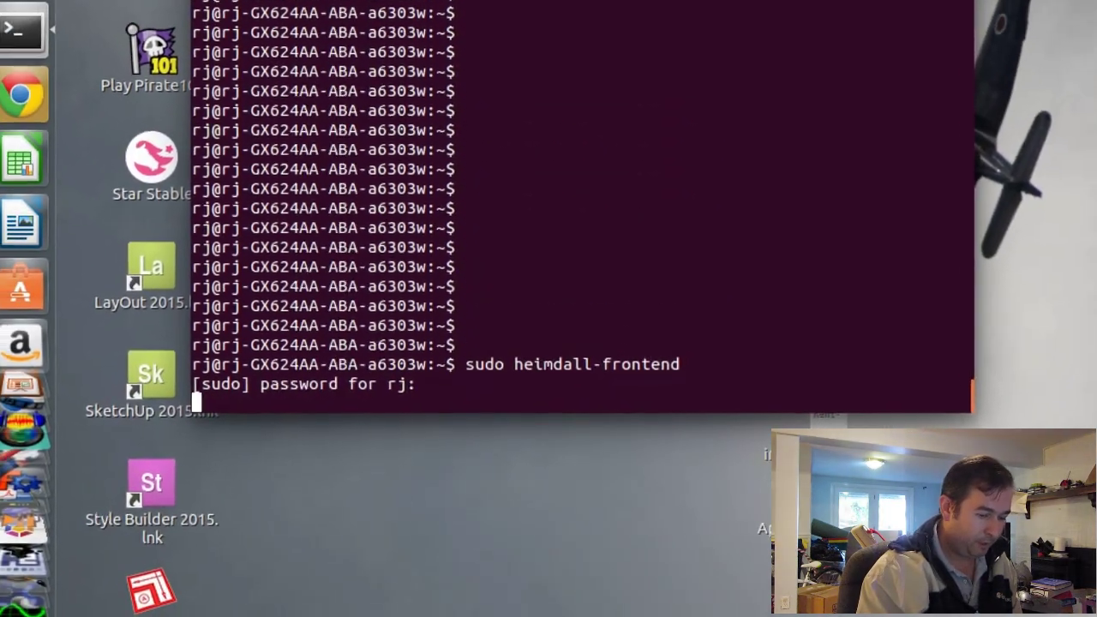
pyautogui.press('Return')
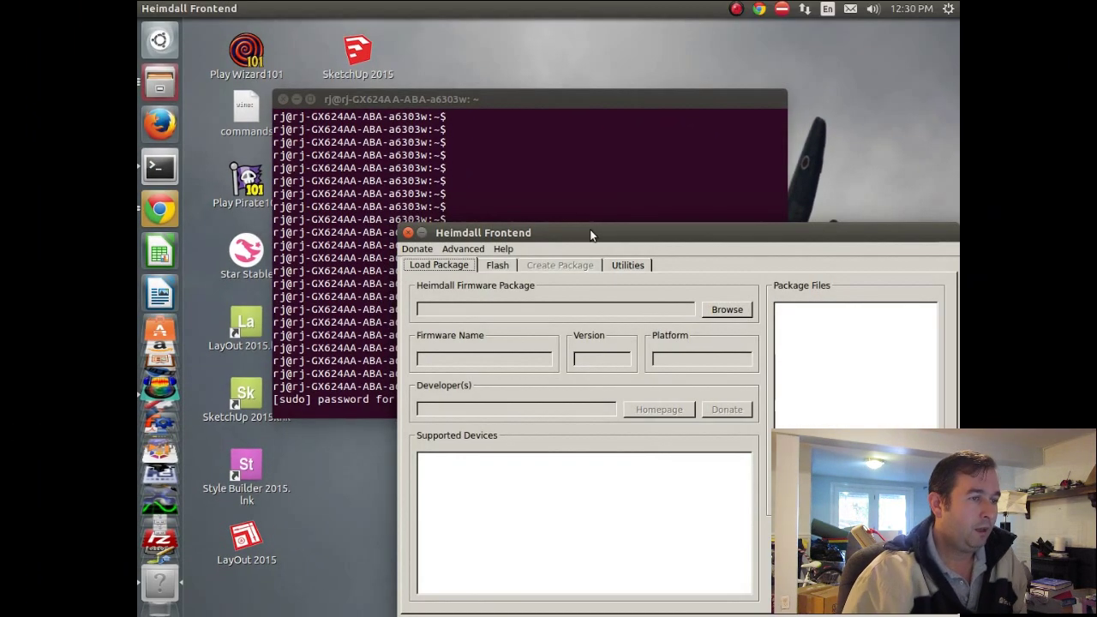
# Step: Move the window, switch to Utilities, and open the Save PIT file dialog
pyautogui.moveTo(589, 229); pyautogui.dragTo(485, 39)
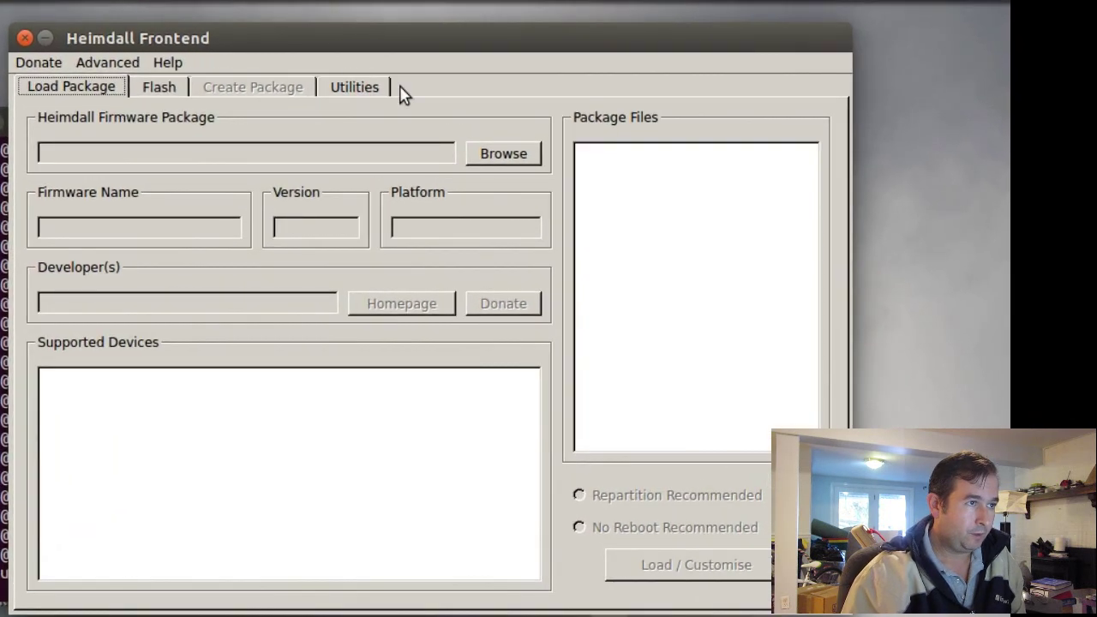
pyautogui.click(364, 95)
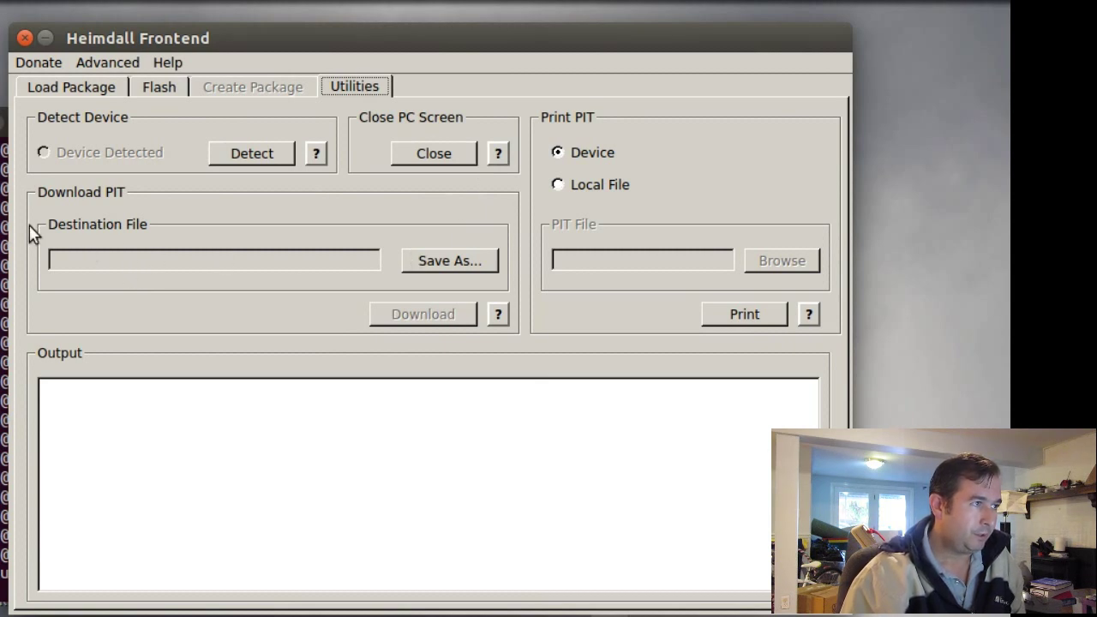
pyautogui.click(436, 267)
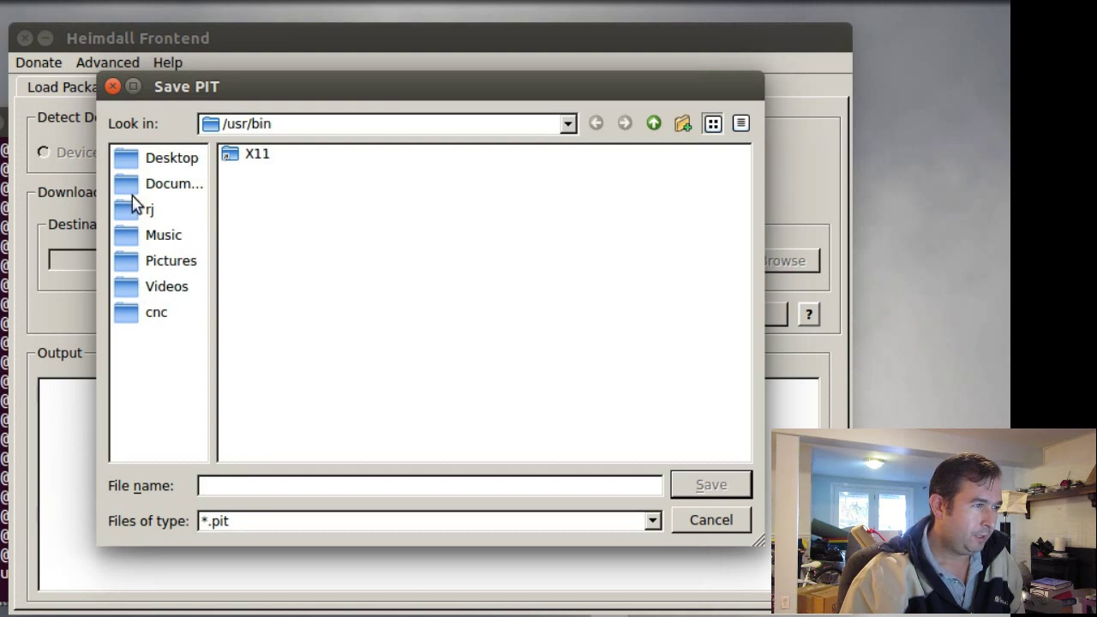
# Step: Go to Documents/Reggie/samsung root and save the PIT destination as apitsamung1.pit
pyautogui.click(130, 219)
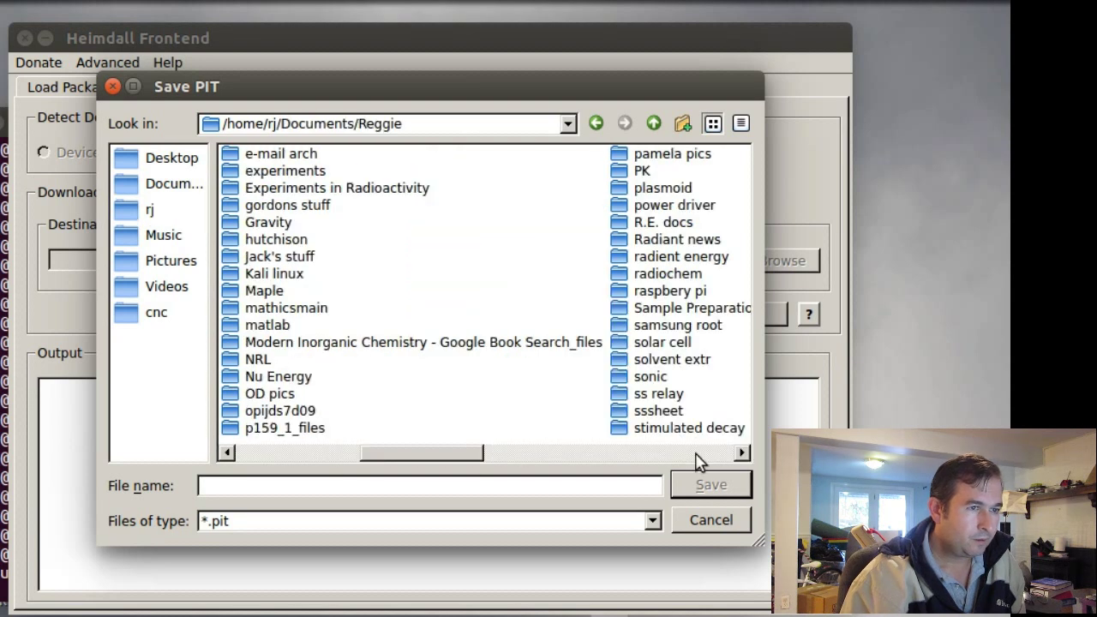
pyautogui.doubleClick(621, 324)
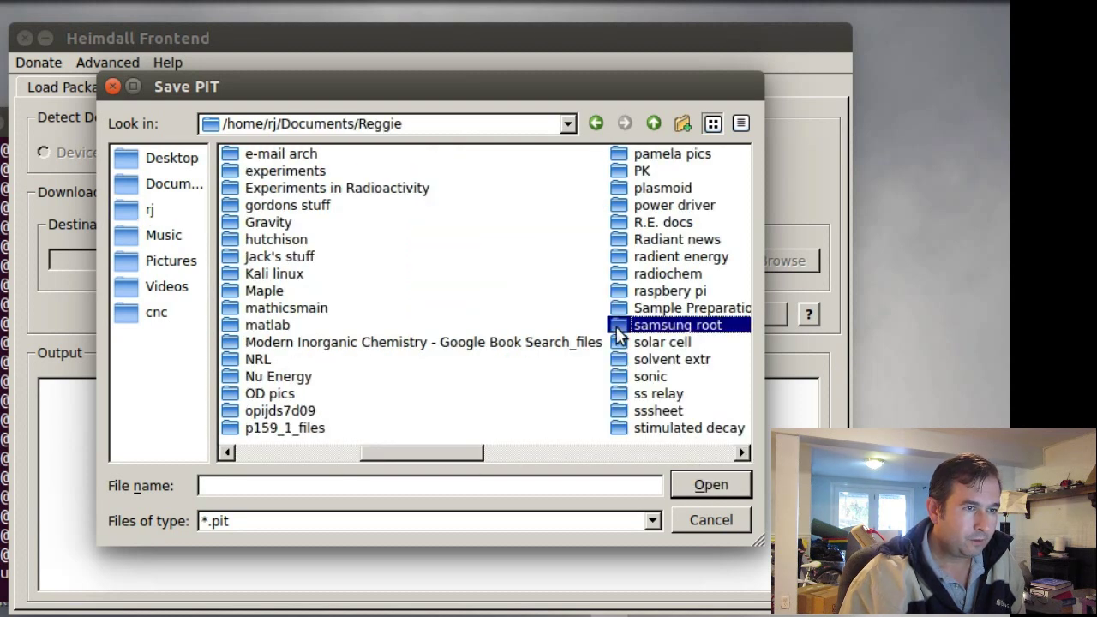
pyautogui.click(240, 485)
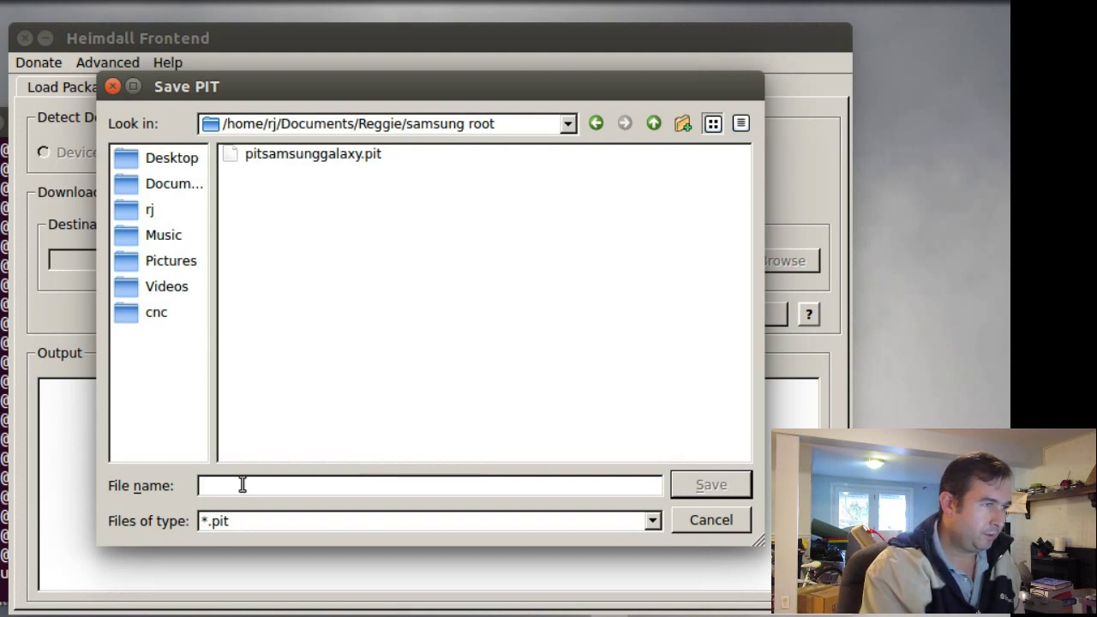
pyautogui.write('pit')
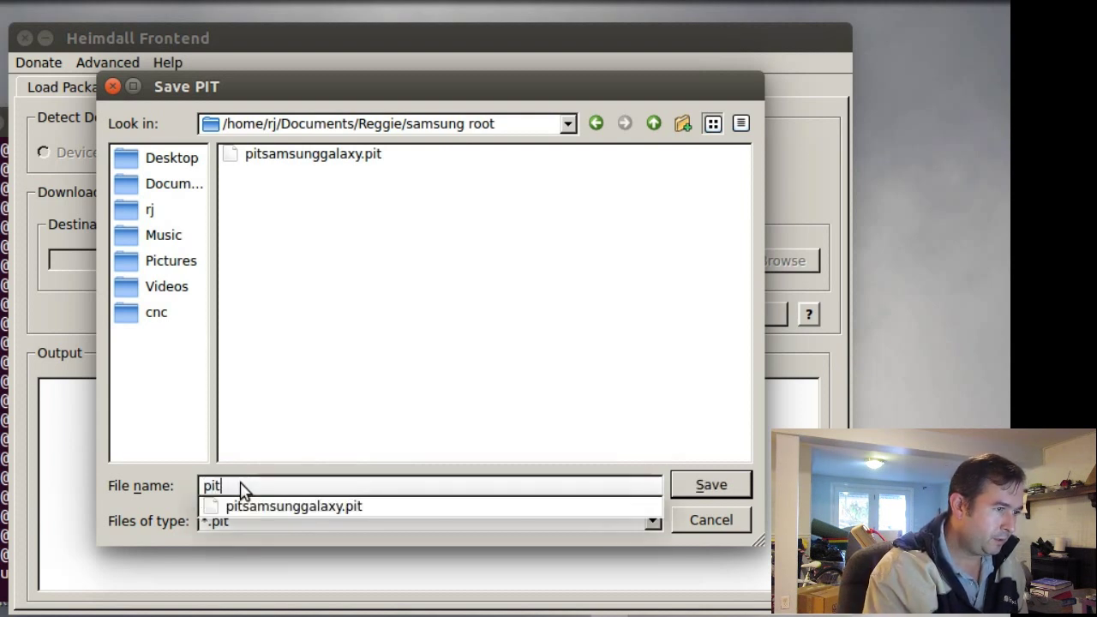
pyautogui.write('sam')
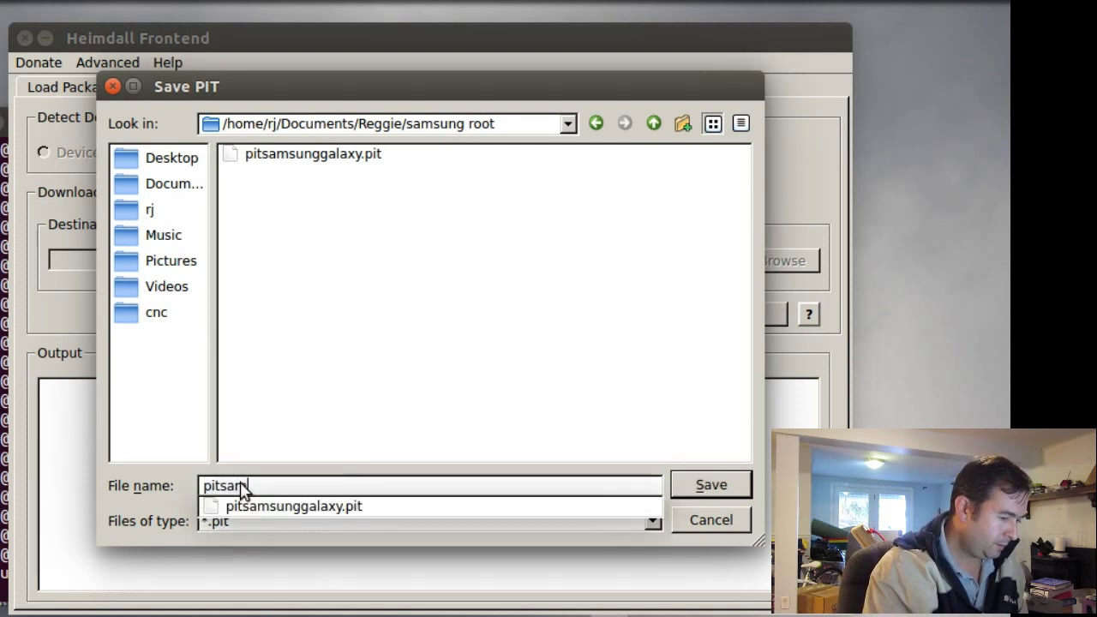
pyautogui.write('sun')
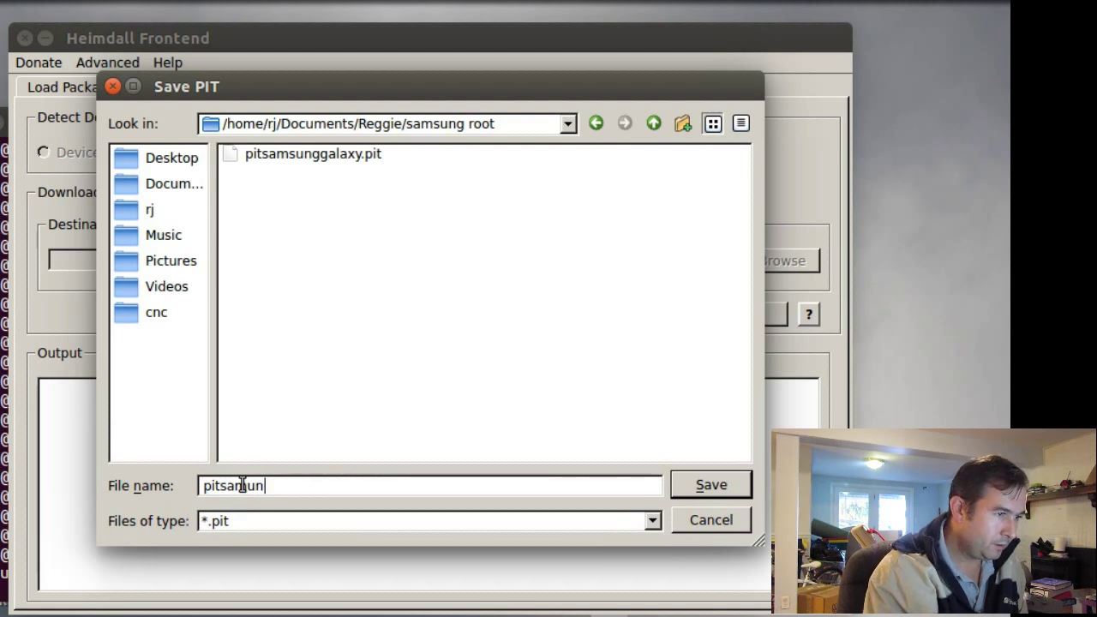
pyautogui.write('g1')
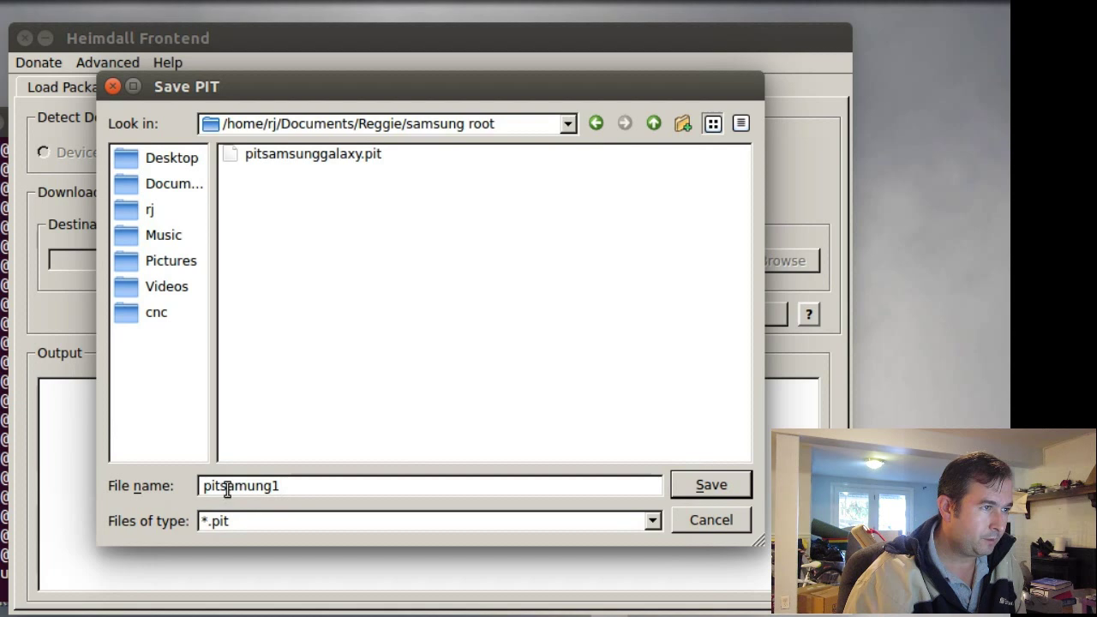
pyautogui.click(204, 486)
pyautogui.write('a')
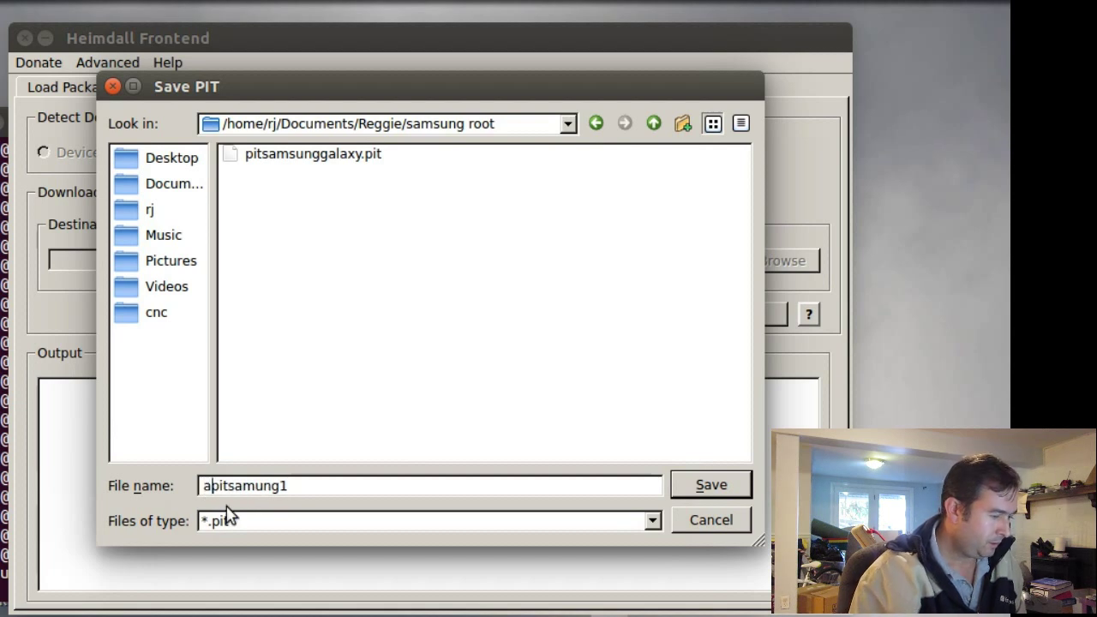
pyautogui.press('Right')
pyautogui.press('Right')
pyautogui.press('Right')
pyautogui.press('Right')
pyautogui.press('Right')
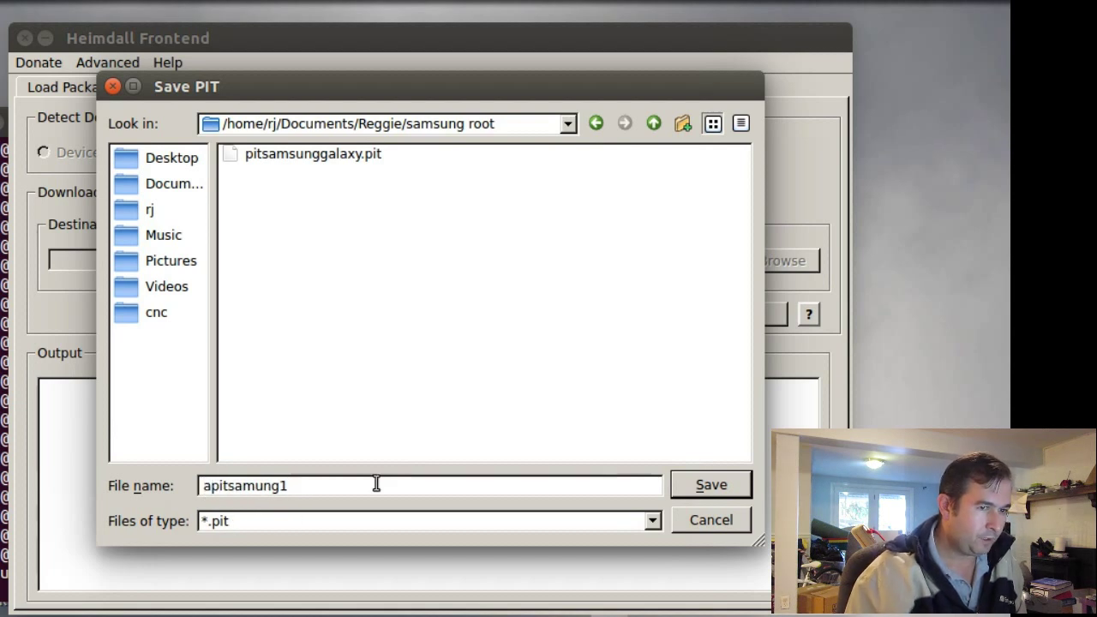
pyautogui.click(715, 487)
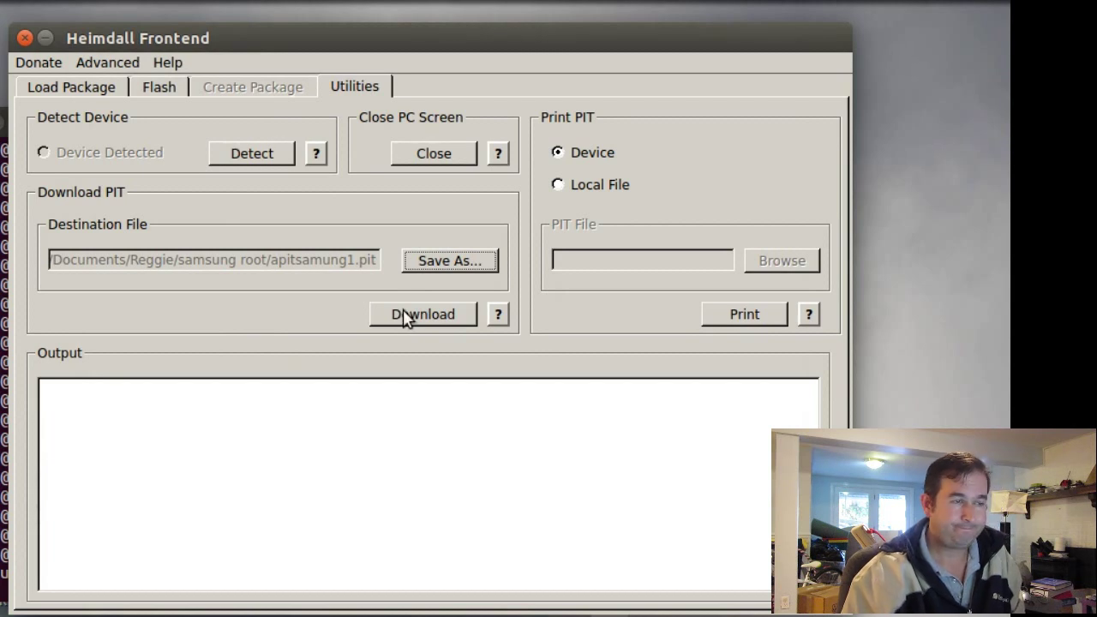
# Step: Download the phone's PIT into apitsamung1.pit until the device session ends
pyautogui.click(406, 315)
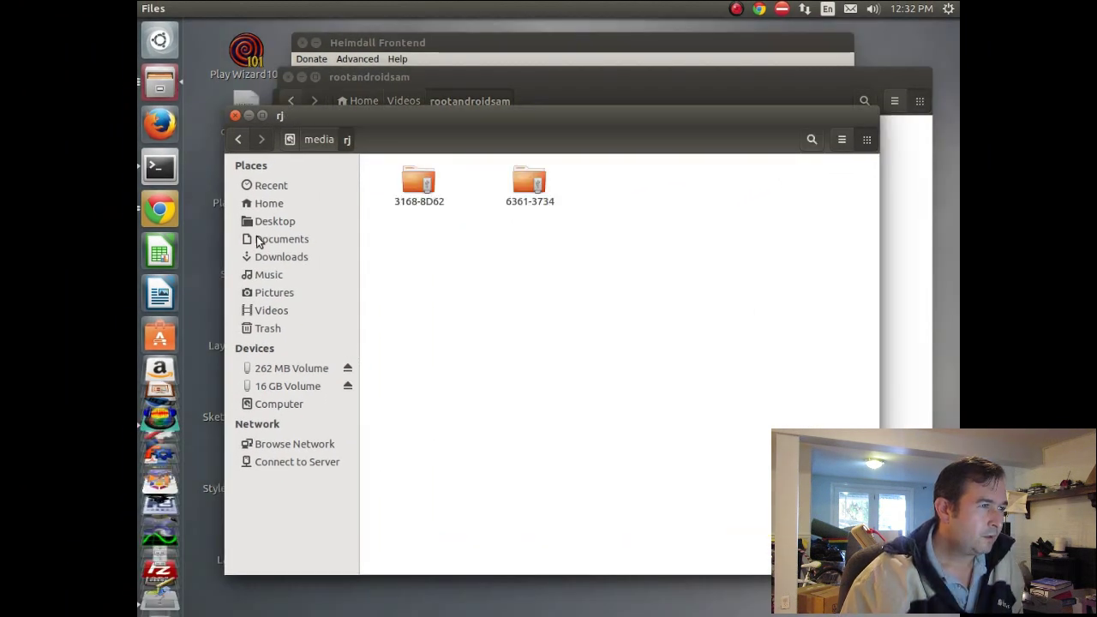
# Step: Browse Documents > Reggie > samsung root and switch the folder to the detailed list view
pyautogui.click(275, 241)
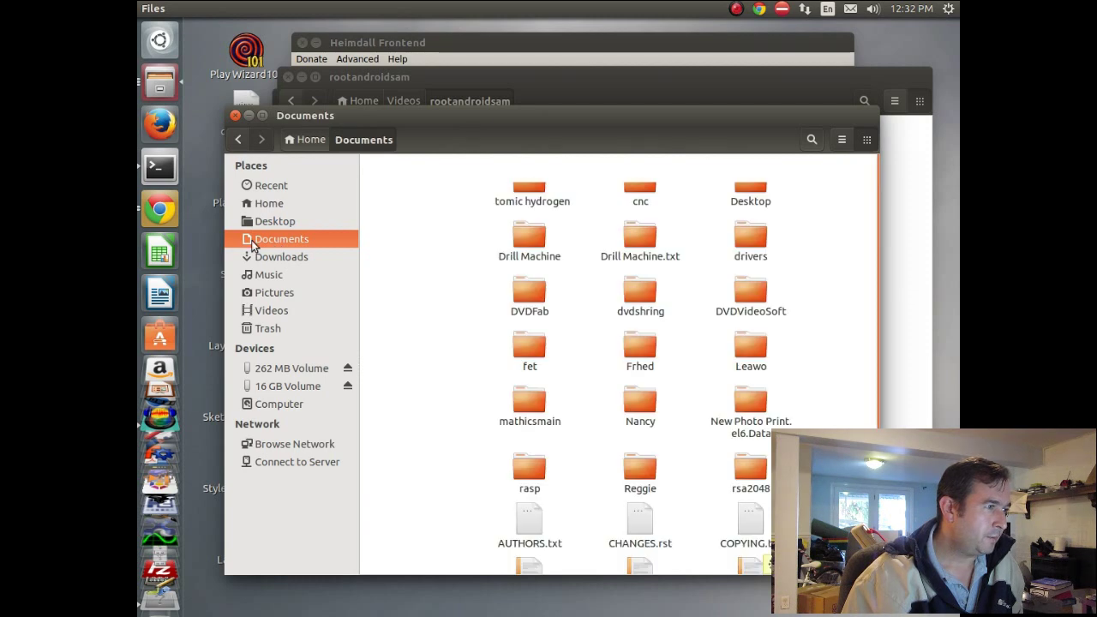
pyautogui.scroll(-4, 666, 417)
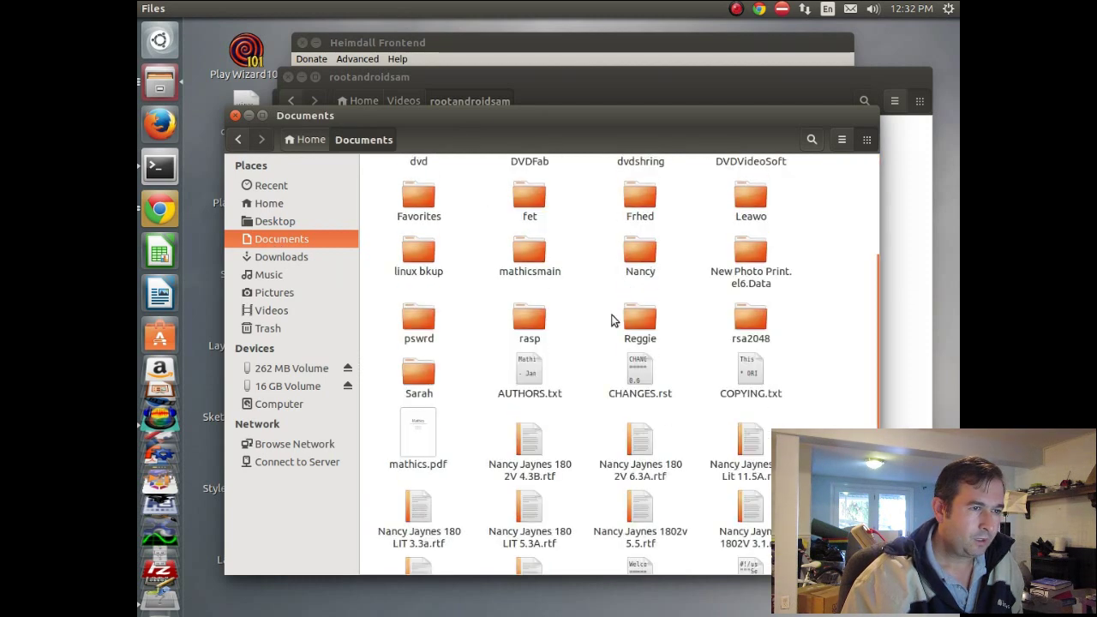
pyautogui.doubleClick(639, 319)
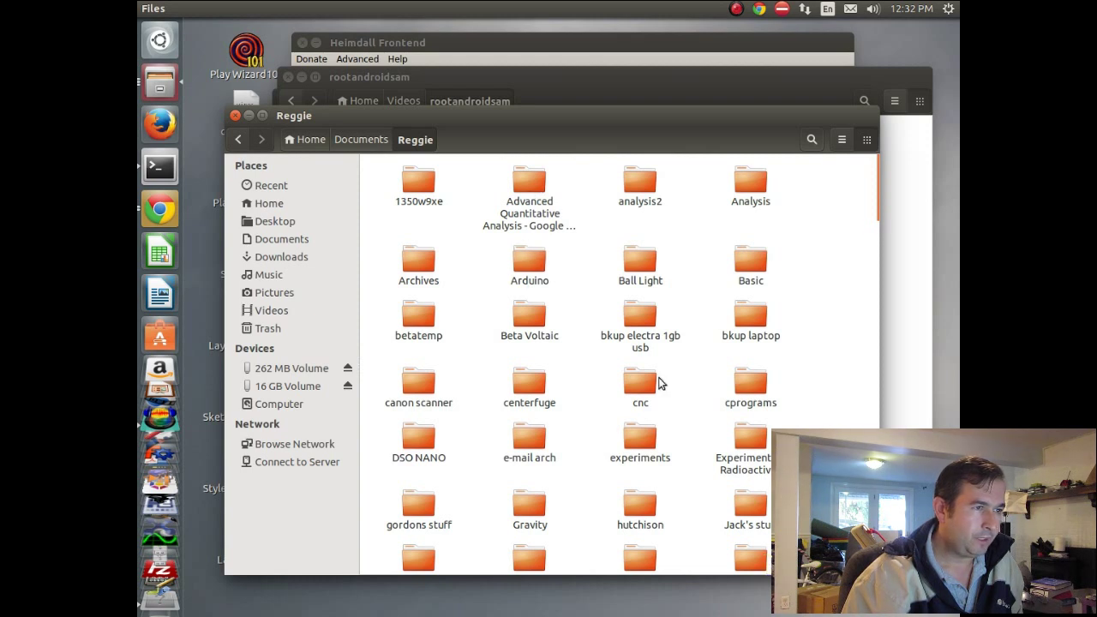
pyautogui.scroll(-5, 450, 512)
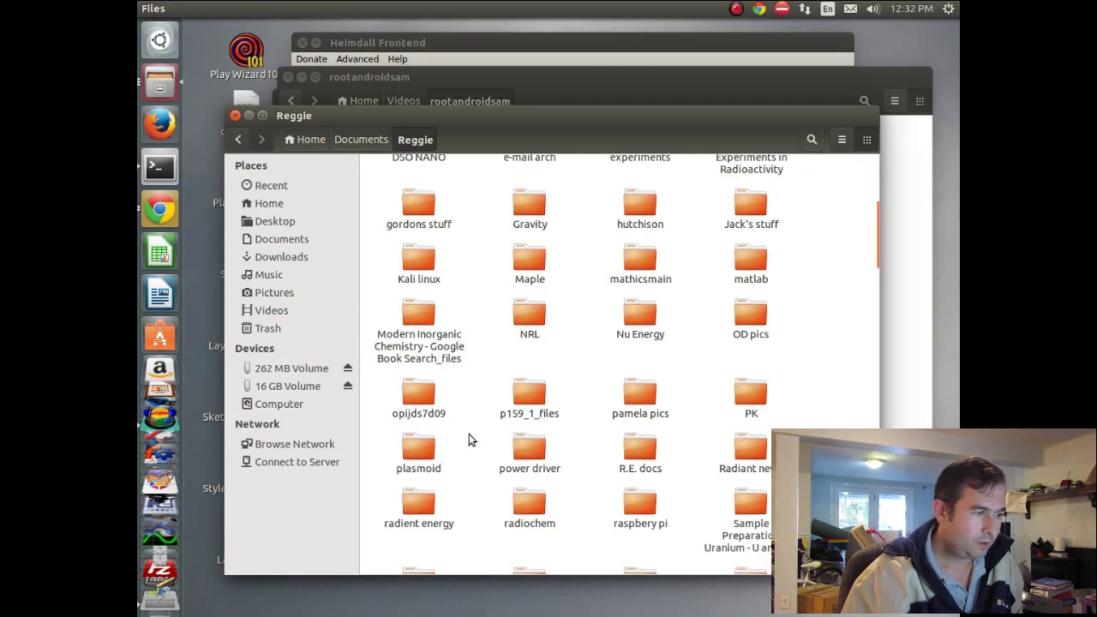
pyautogui.scroll(-3, 471, 436)
pyautogui.click(419, 390)
pyautogui.doubleClick(419, 390)
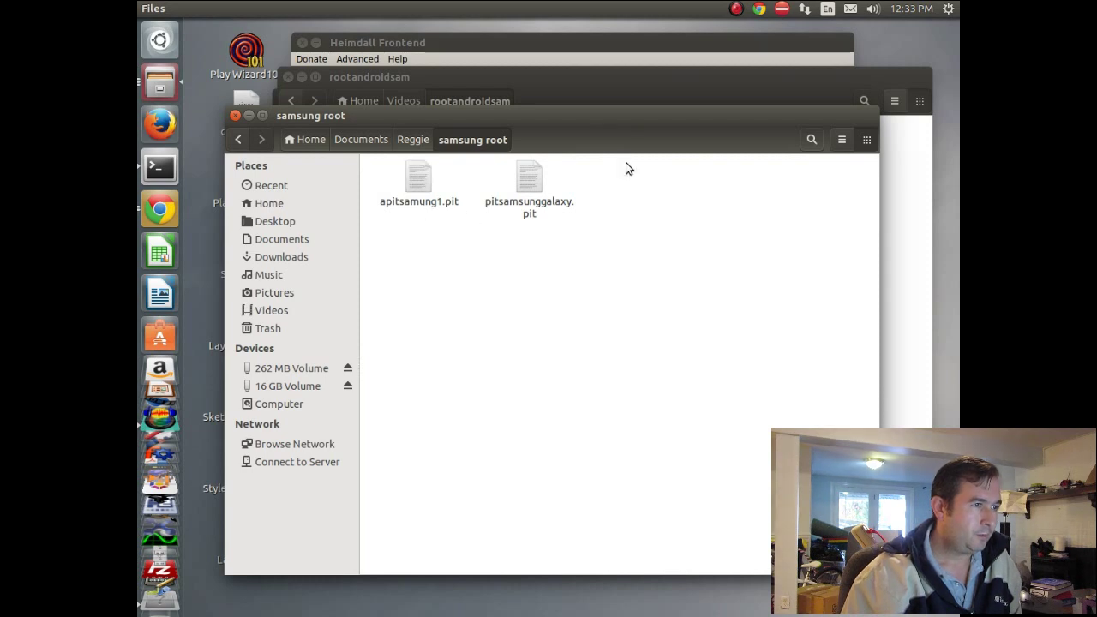
pyautogui.click(842, 140)
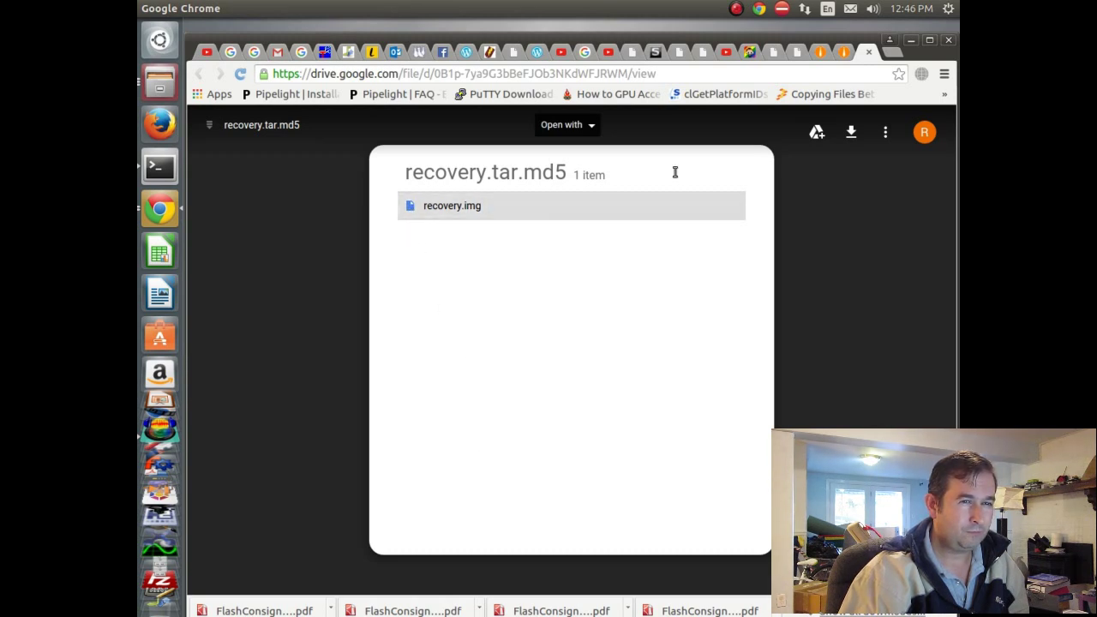
# Step: Download recovery.tar.md5 from the Drive preview and maximise the Chrome window
pyautogui.click(852, 134)
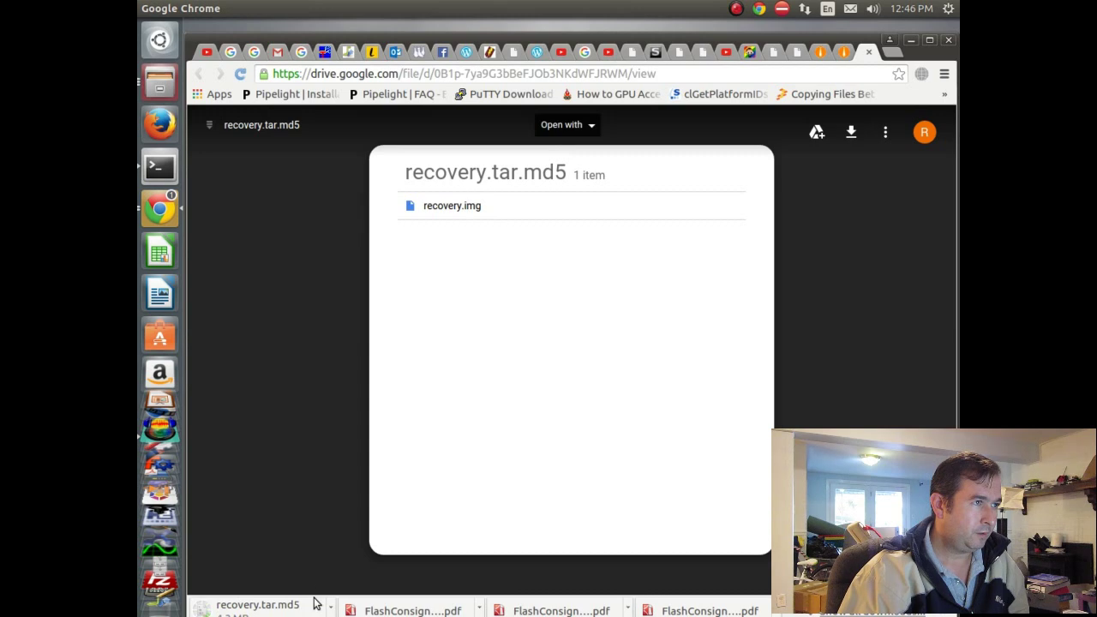
pyautogui.doubleClick(419, 45)
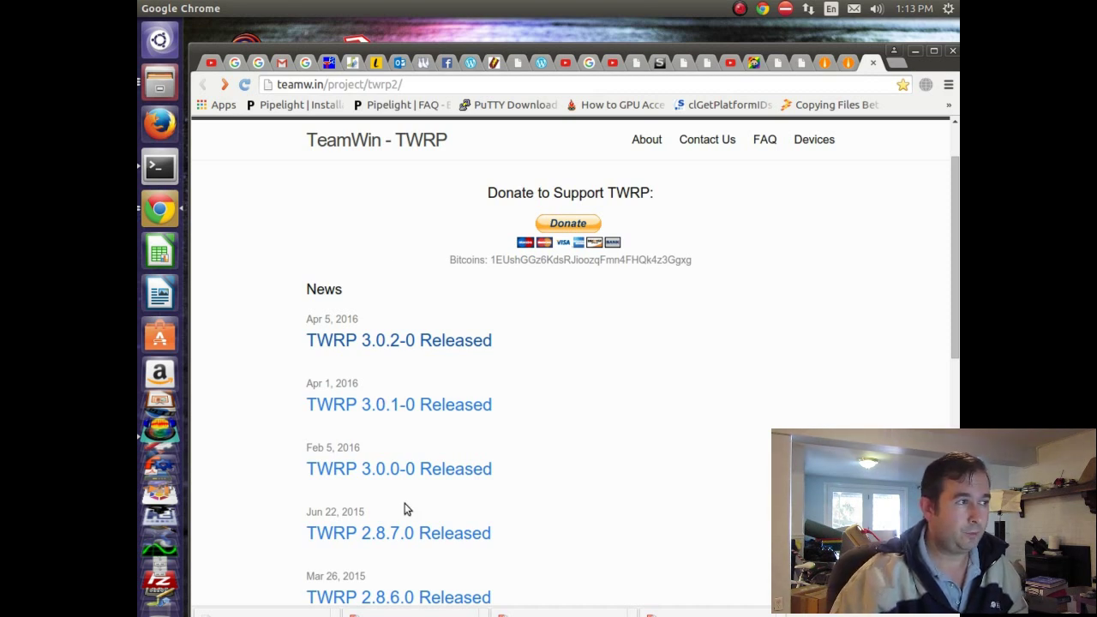
# Step: Open the 'TWRP 3.0.2-0 Released' announcement on the TeamWin page
pyautogui.scroll(-4, 406, 509)
pyautogui.scroll(5, 379, 485)
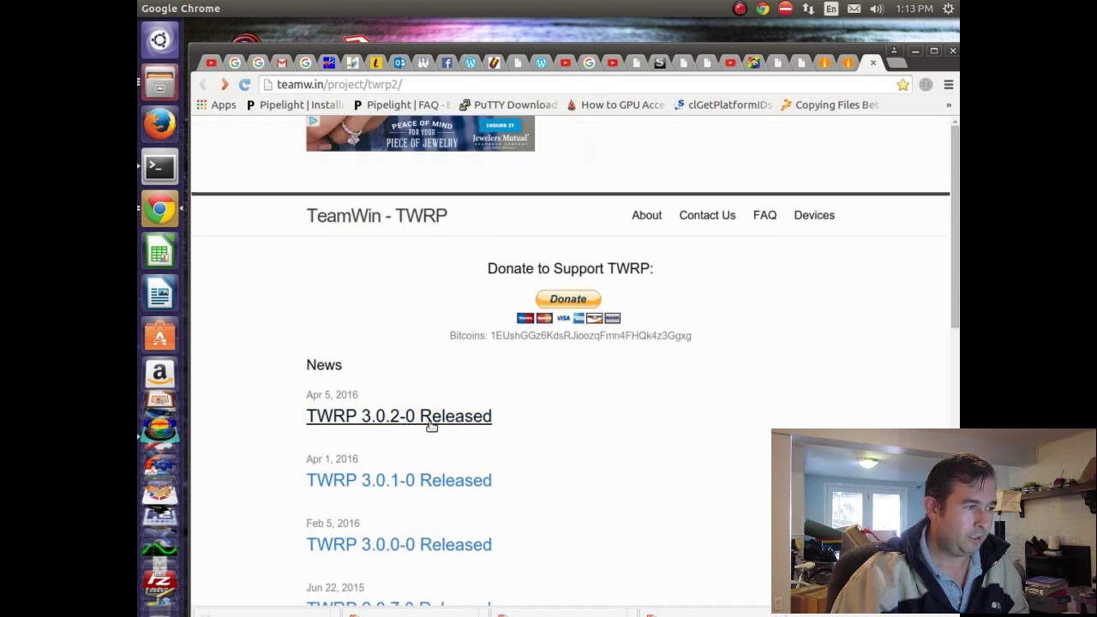
pyautogui.click(435, 419)
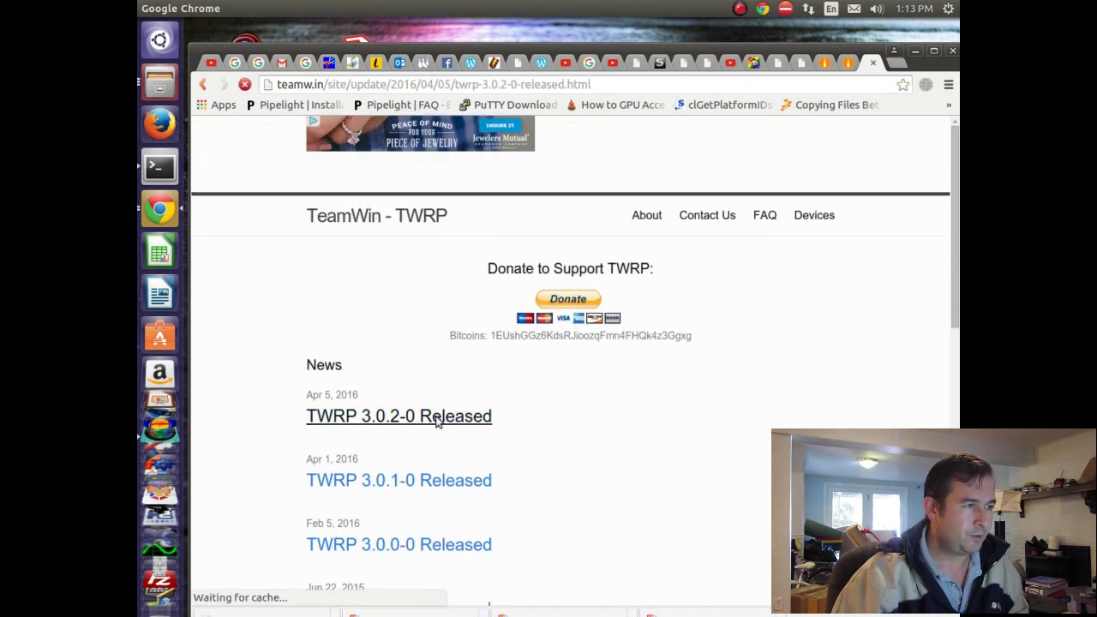
# Step: Read through the article and follow its 'devices page' link to twrp.me
pyautogui.scroll(-1, 537, 367)
pyautogui.scroll(-4, 536, 367)
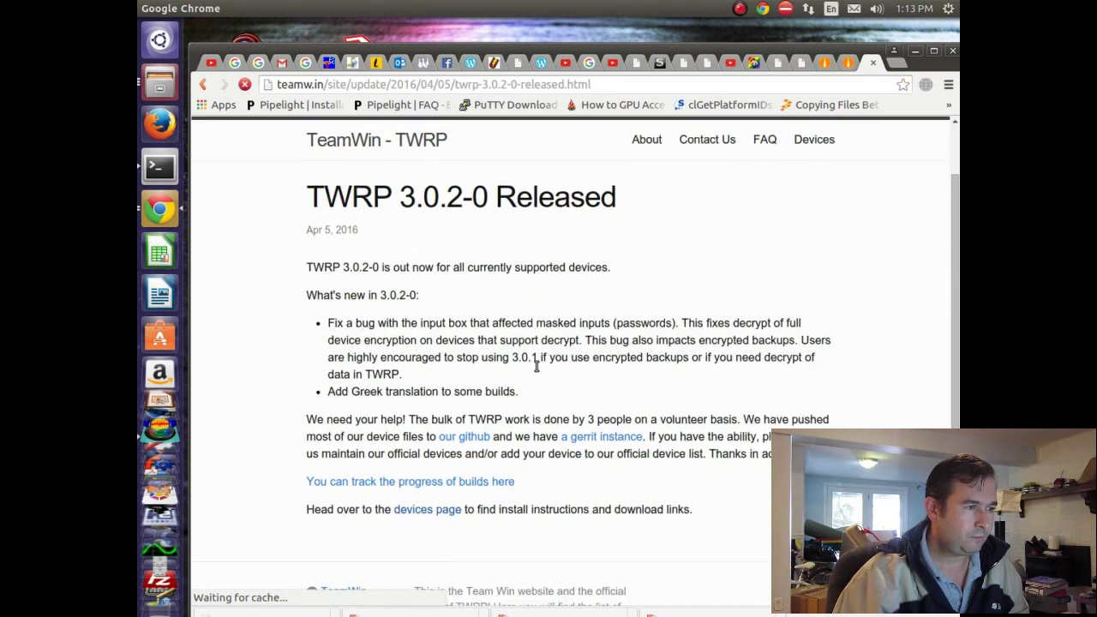
pyautogui.scroll(-1, 535, 362)
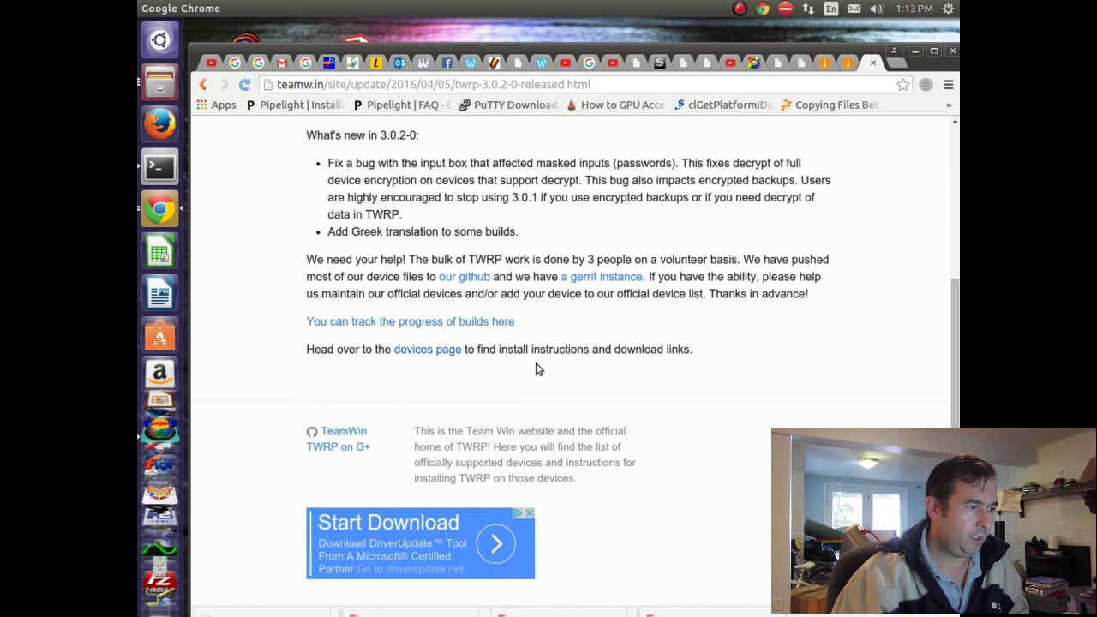
pyautogui.scroll(5, 540, 360)
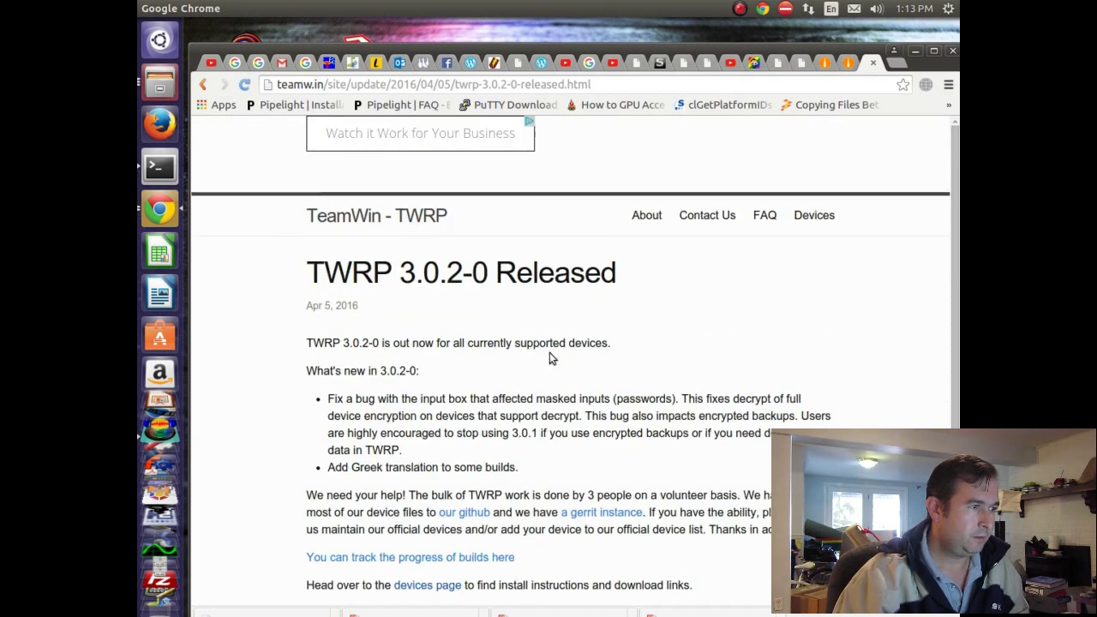
pyautogui.scroll(-1, 480, 420)
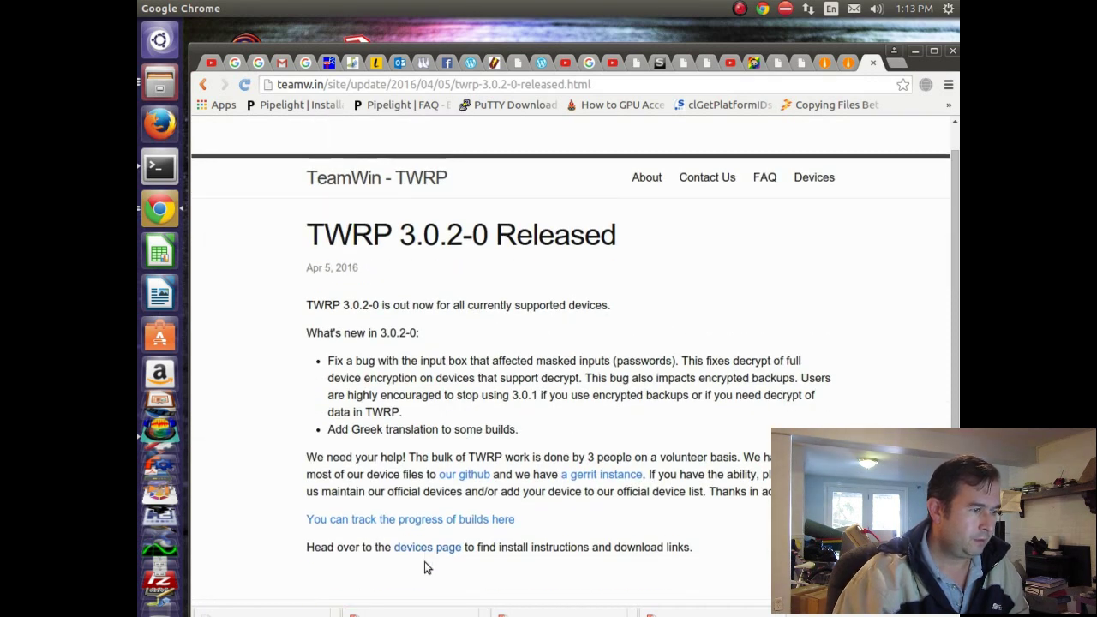
pyautogui.scroll(-1, 426, 567)
pyautogui.click(432, 515)
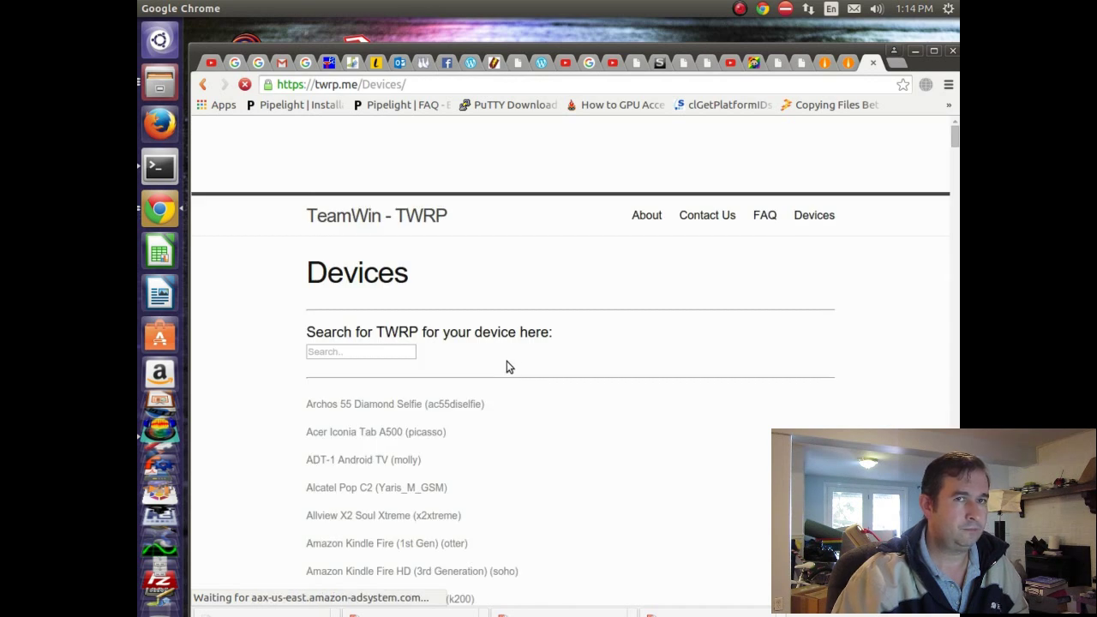
# Step: Find Samsung Galaxy Core Prime Qualcomm (coreprimelte) in the devices list and open its page
pyautogui.scroll(-5, 506, 367)
pyautogui.scroll(-15, 481, 360)
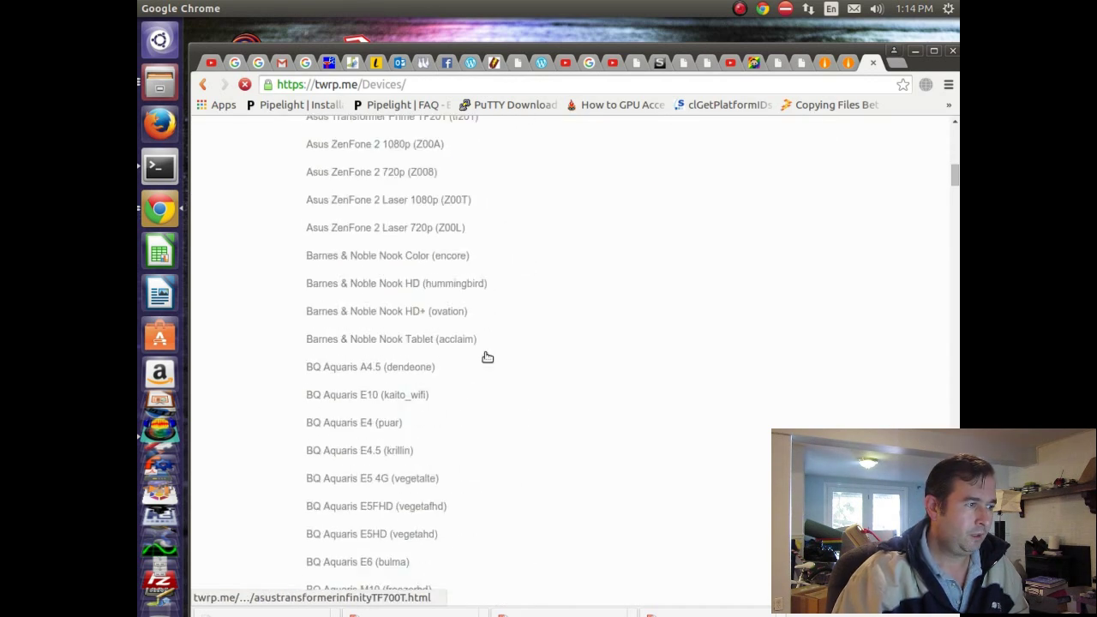
pyautogui.scroll(-15, 476, 350)
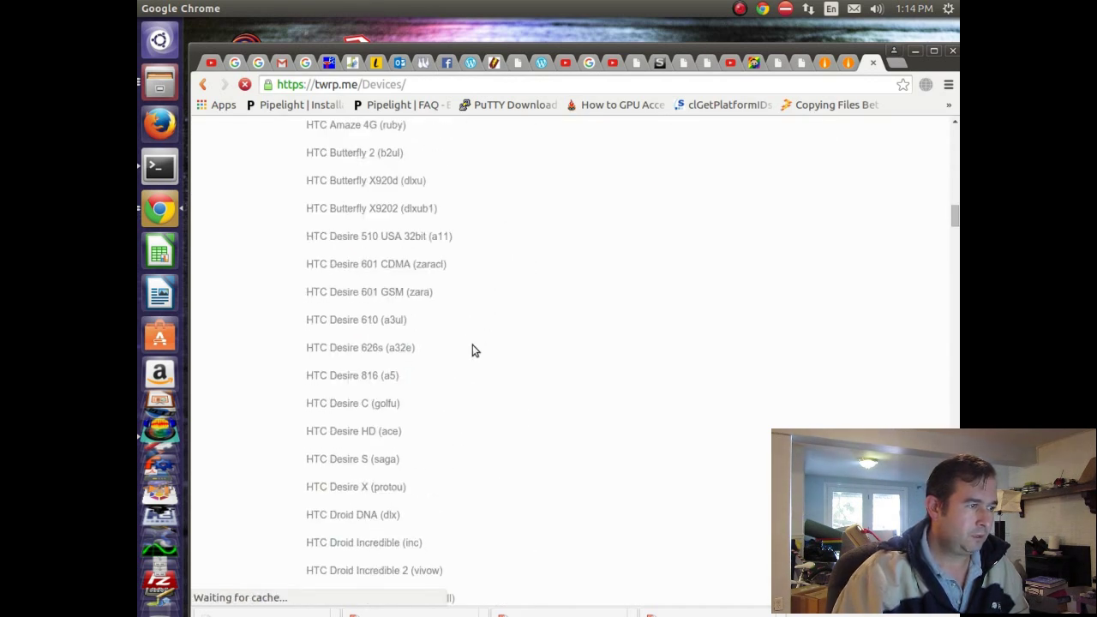
pyautogui.scroll(-15, 473, 352)
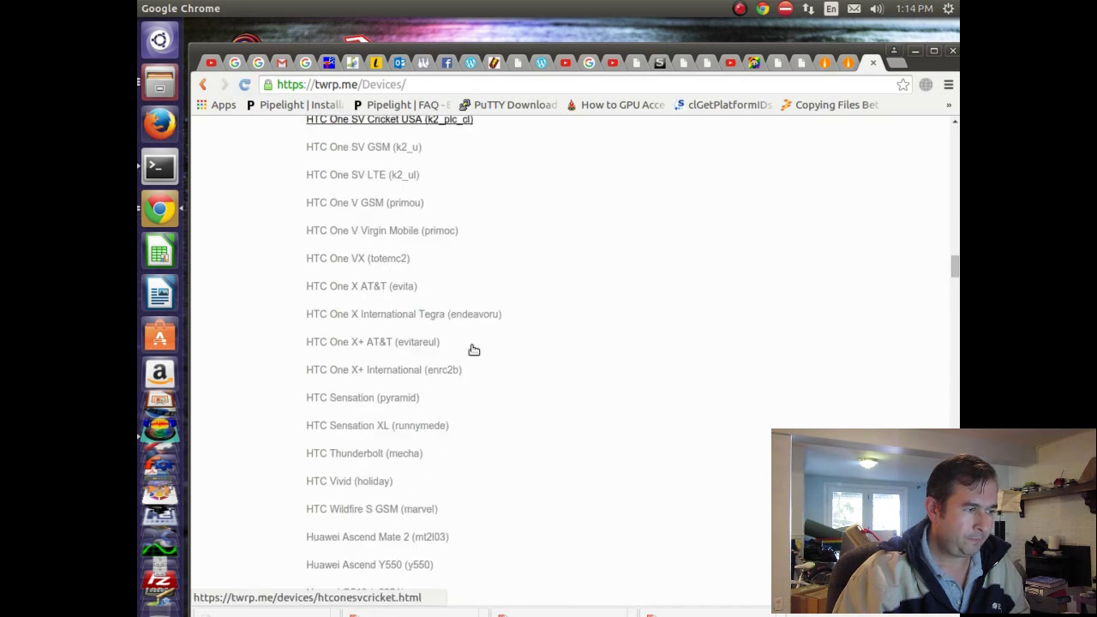
pyautogui.scroll(-15, 473, 352)
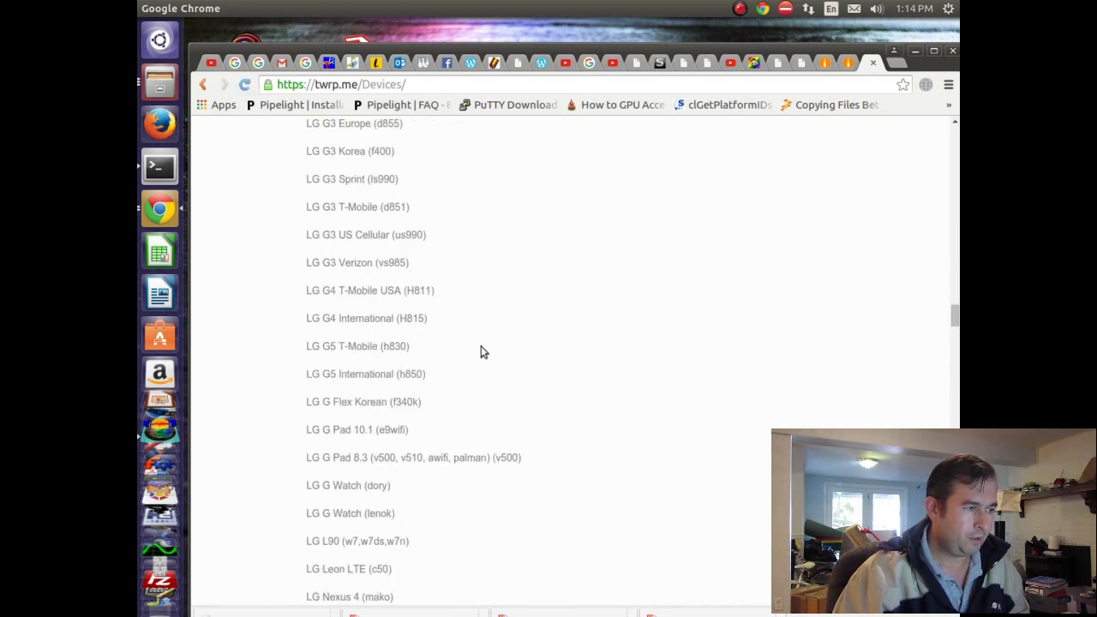
pyautogui.scroll(-15, 455, 387)
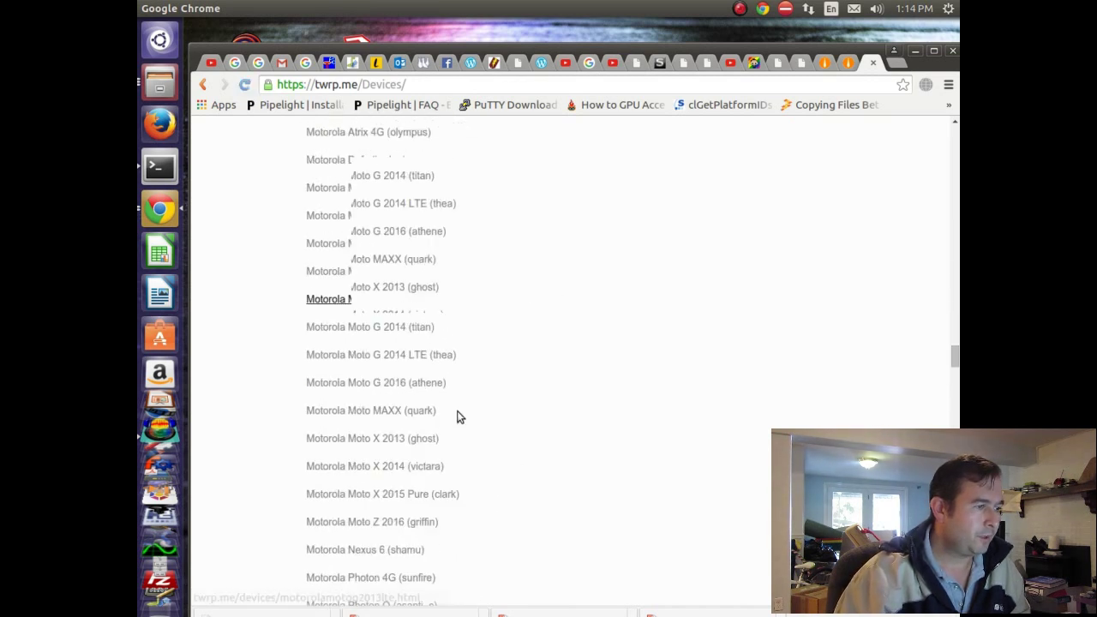
pyautogui.scroll(-5, 475, 412)
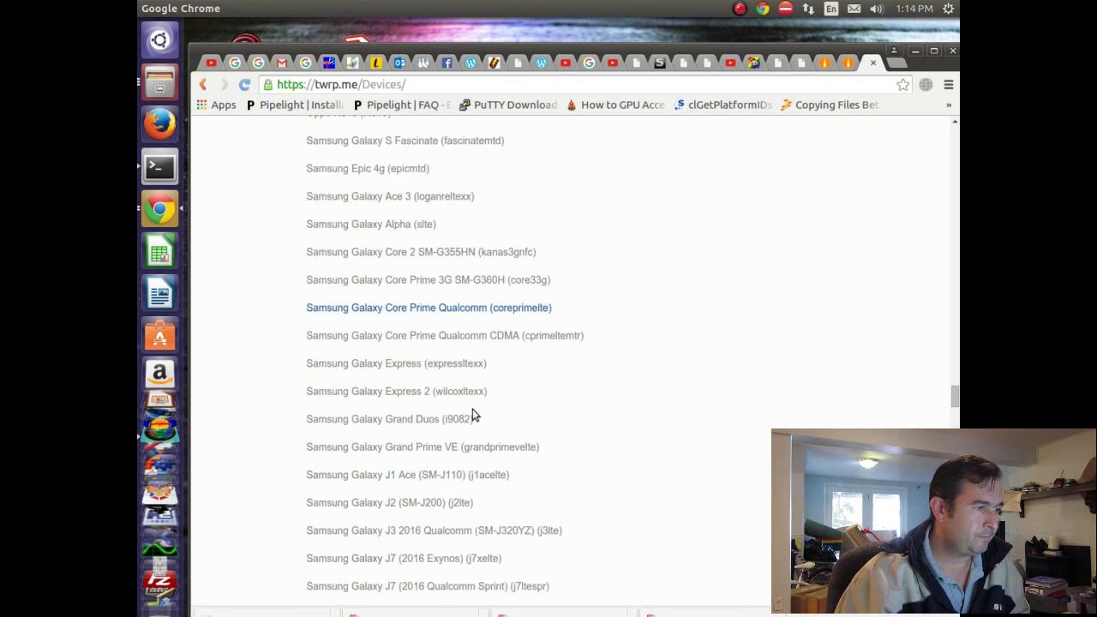
pyautogui.click(431, 308)
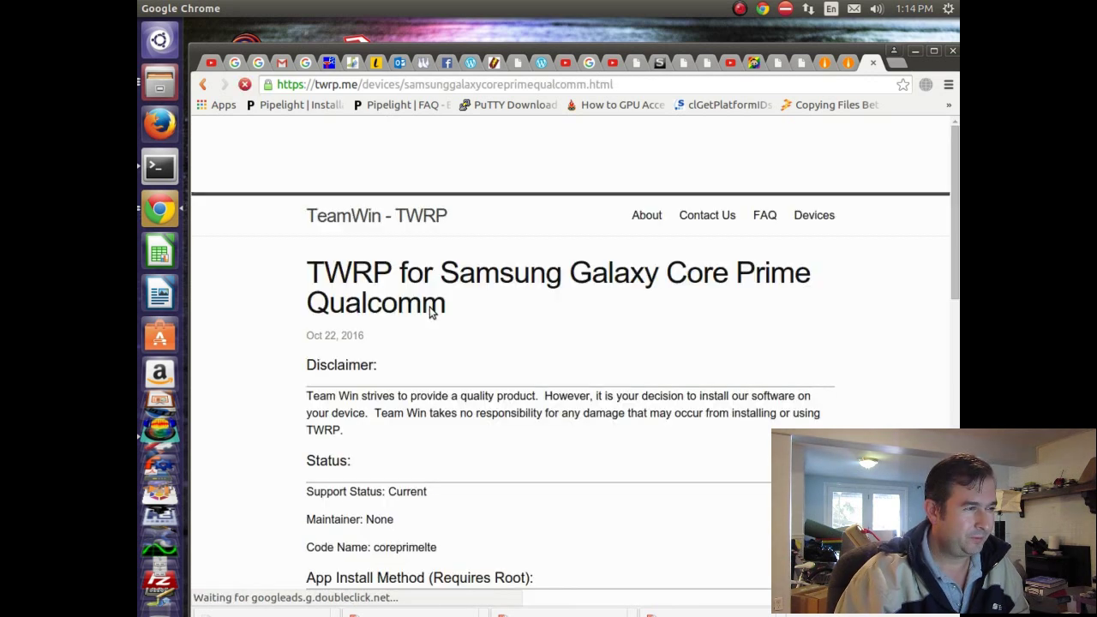
# Step: Follow the 'Primary (Recommended)' download link to the dl.twrp.me/coreprimelte mirror
pyautogui.scroll(-1, 519, 347)
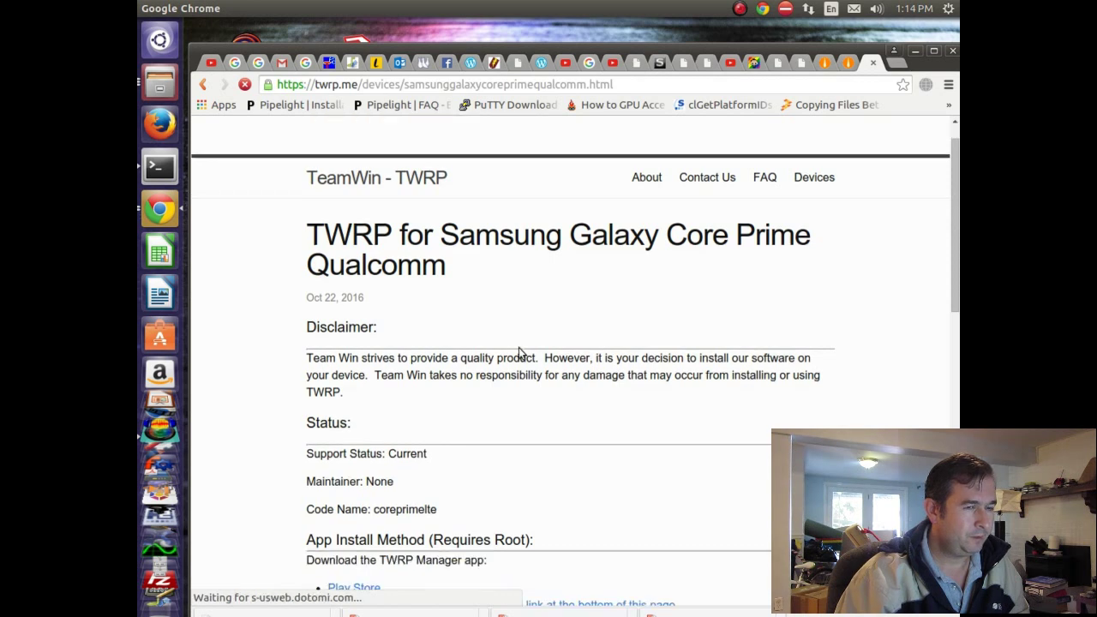
pyautogui.scroll(-1, 518, 347)
pyautogui.scroll(-3, 568, 328)
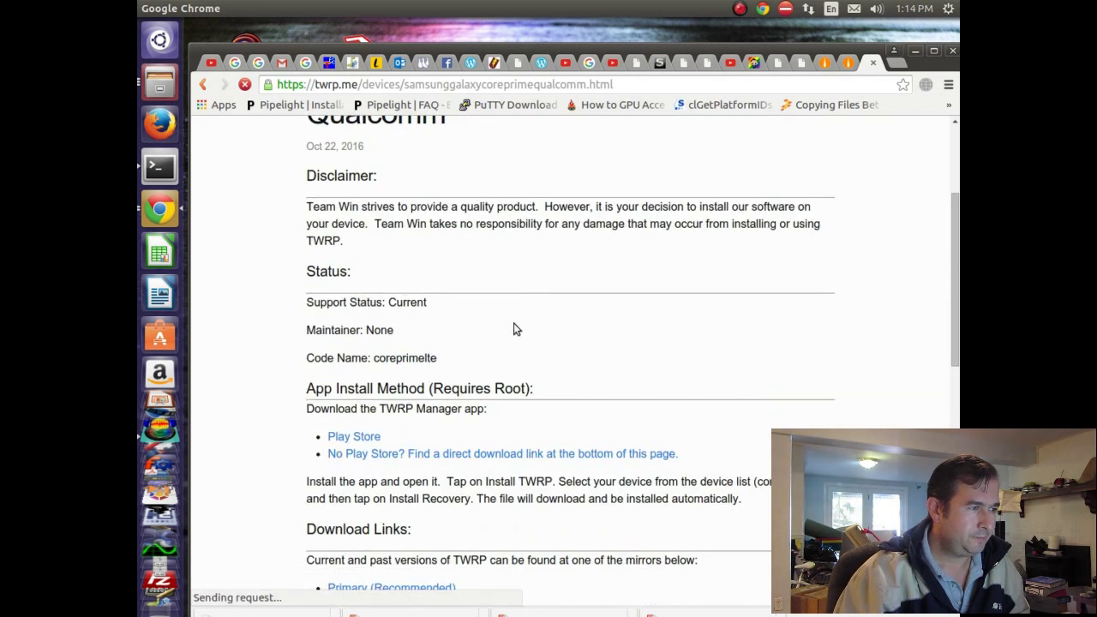
pyautogui.scroll(-4, 514, 329)
pyautogui.scroll(-3, 364, 352)
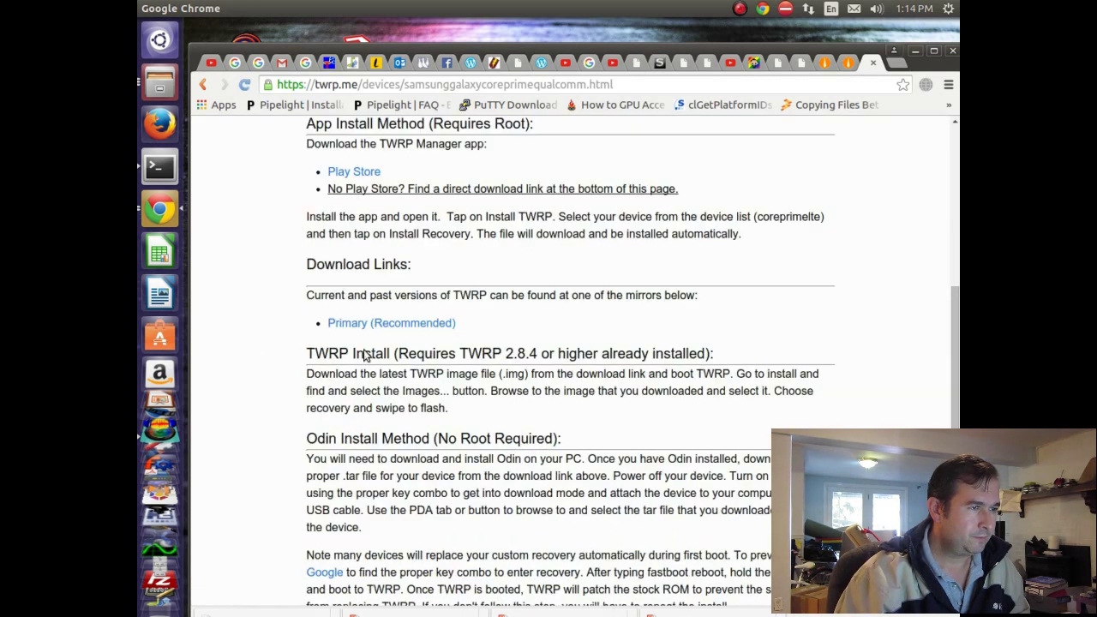
pyautogui.scroll(-2, 385, 323)
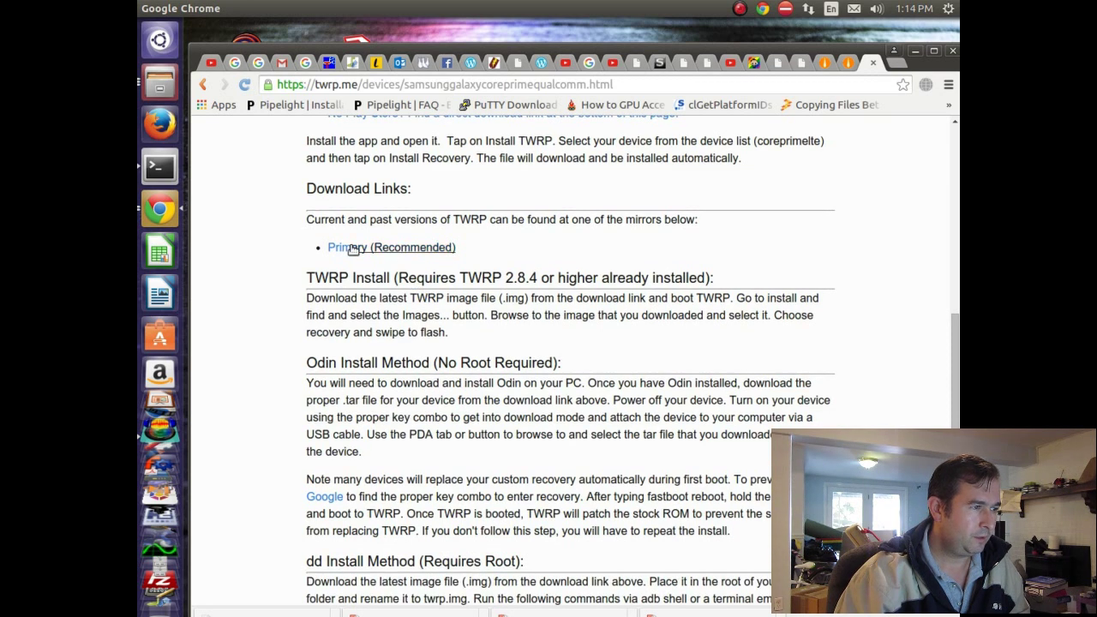
pyautogui.scroll(-8, 421, 301)
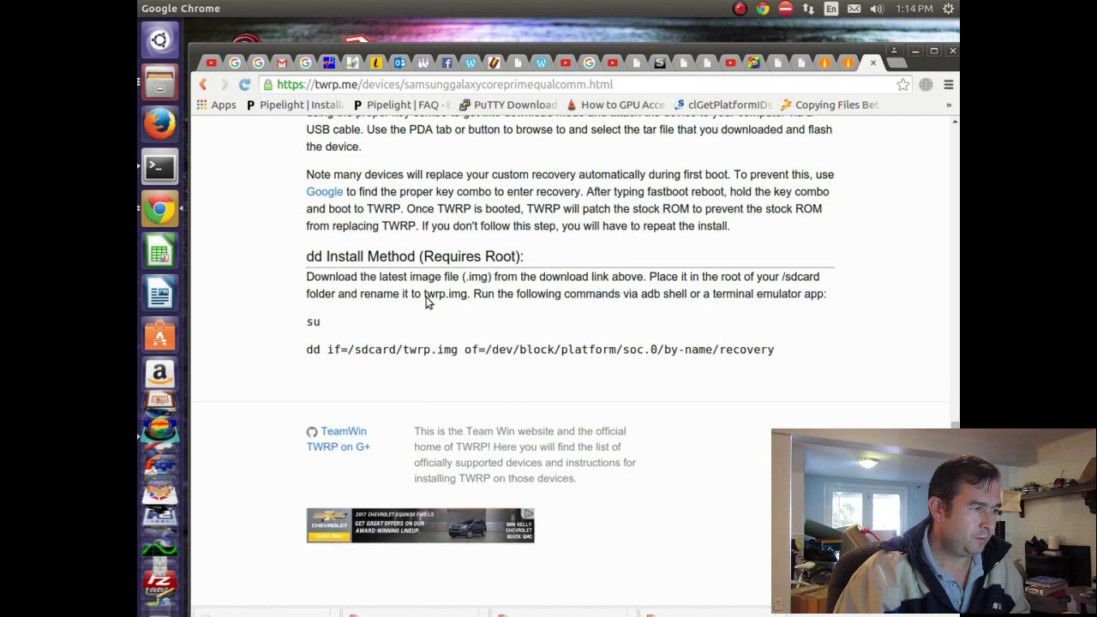
pyautogui.scroll(7, 497, 285)
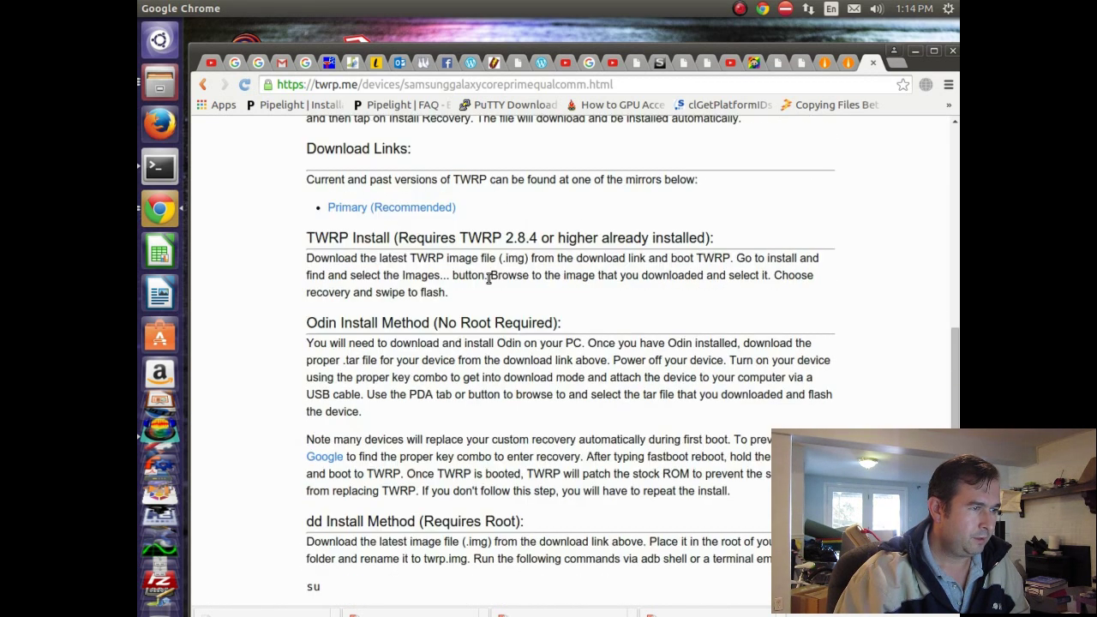
pyautogui.click(355, 208)
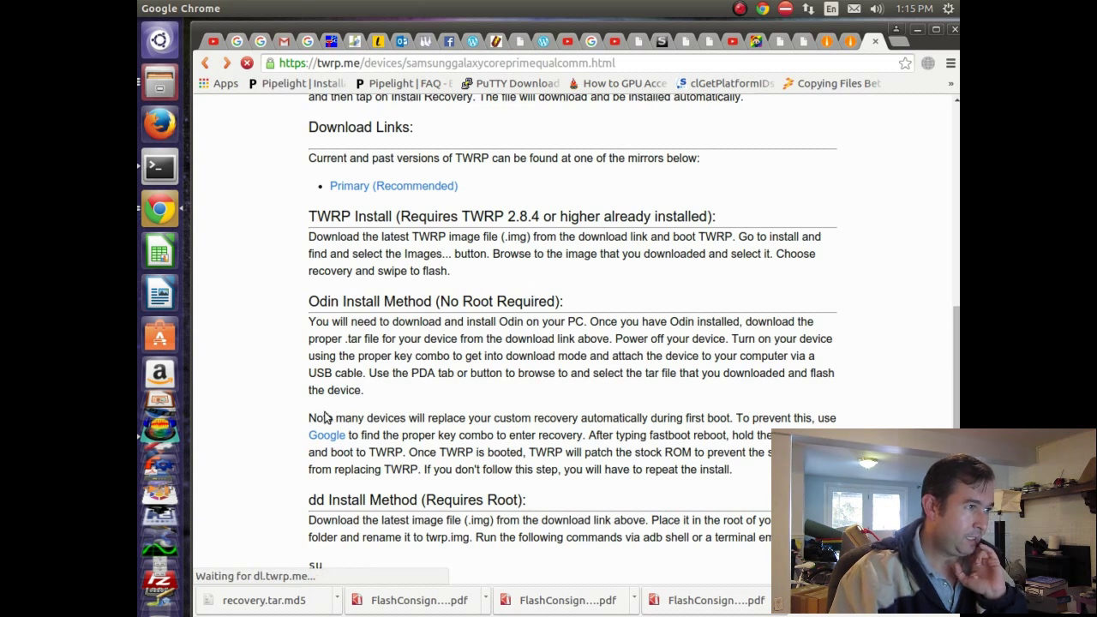
pyautogui.scroll(-1, 366, 449)
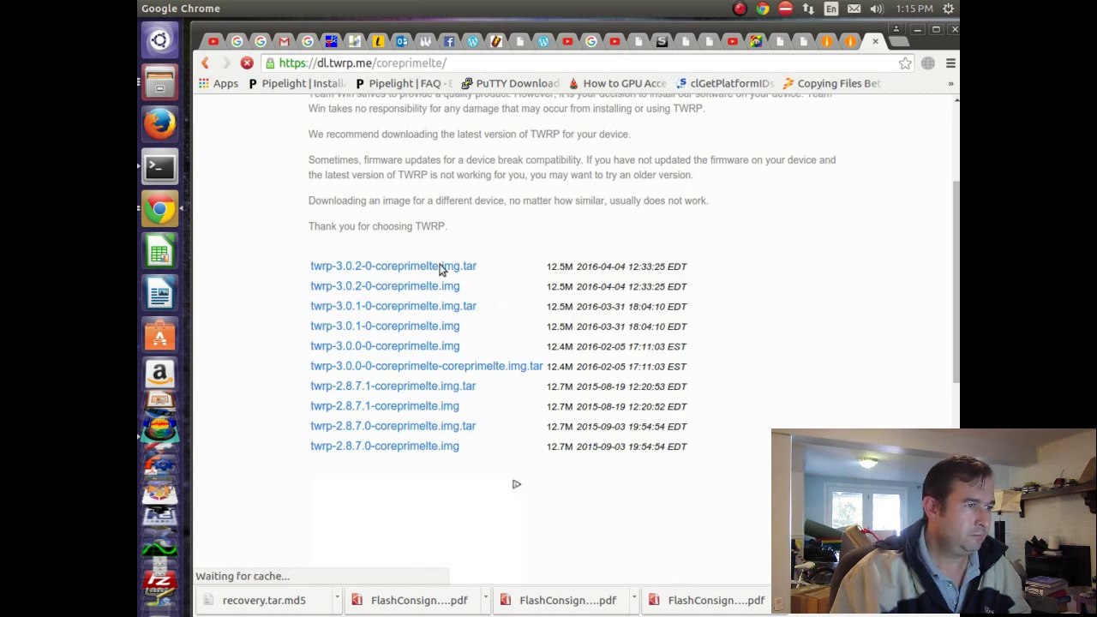
# Step: Download twrp-3.0.2-0-coreprimelte.img, minimise Chrome, and open Files on Downloads
pyautogui.scroll(4, 442, 257)
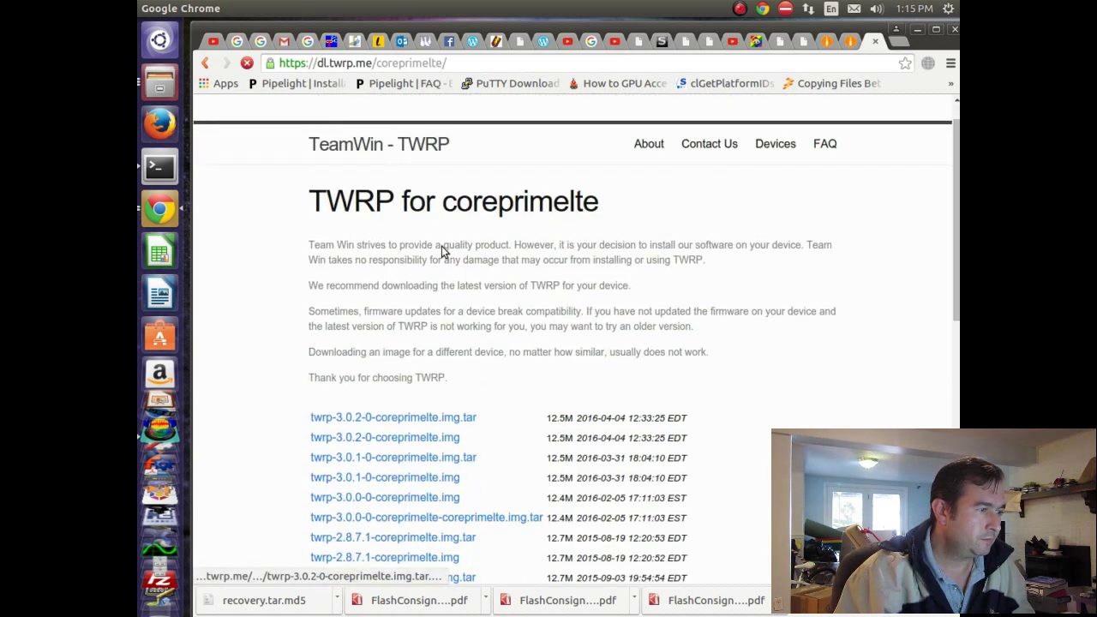
pyautogui.scroll(-3, 441, 246)
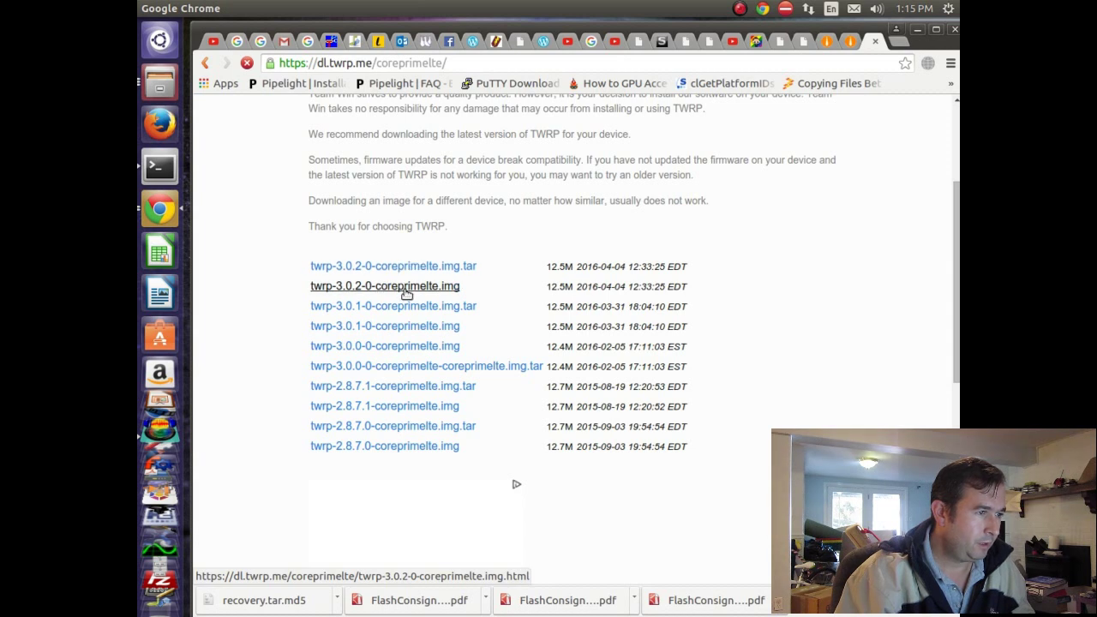
pyautogui.click(405, 292)
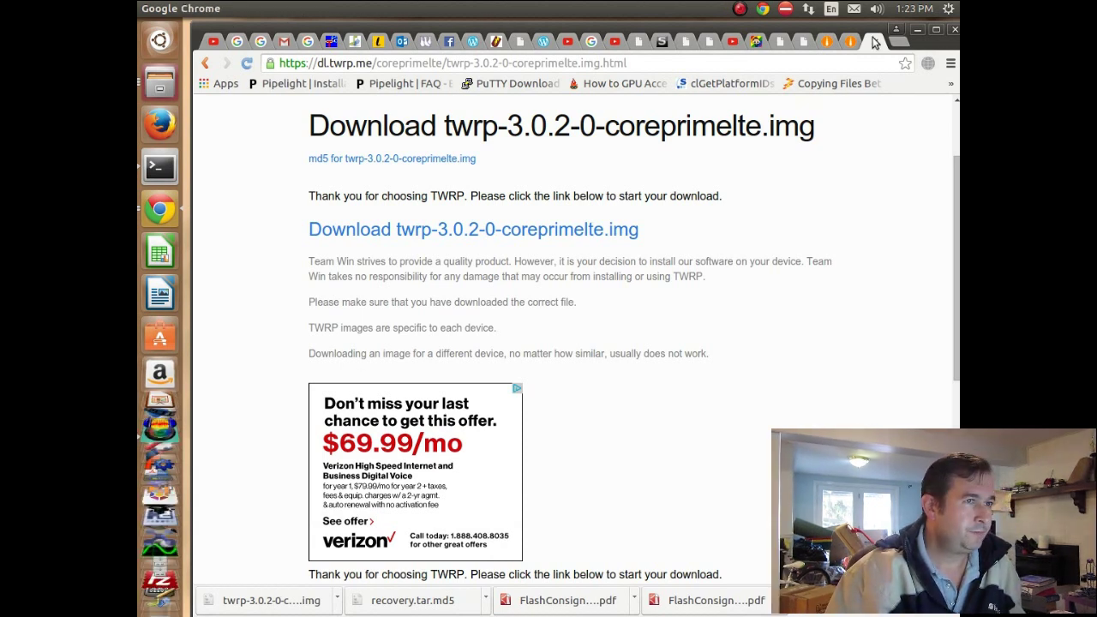
pyautogui.click(917, 29)
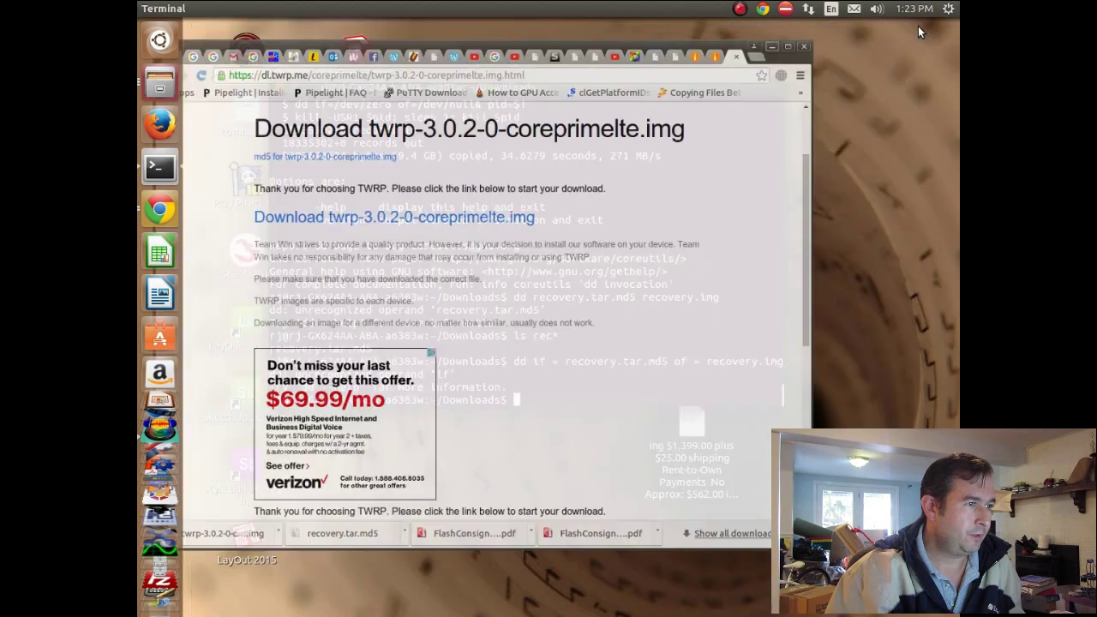
pyautogui.click(158, 89)
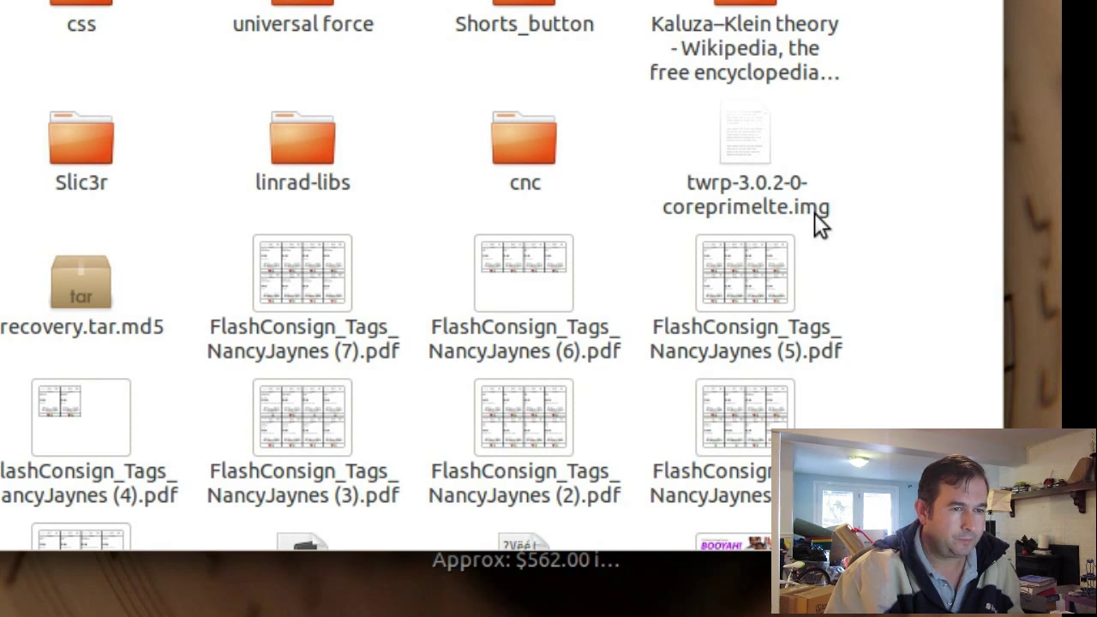
# Step: Duplicate twrp-3.0.2-0-coreprimelte.img in the Downloads folder
pyautogui.click(742, 148)
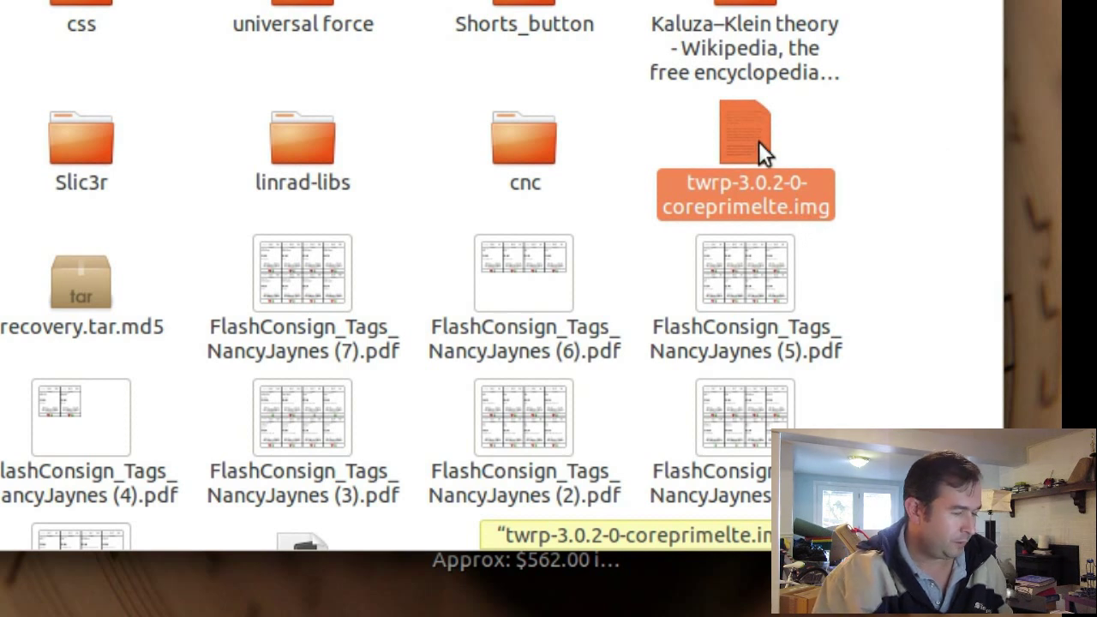
pyautogui.click(860, 224)
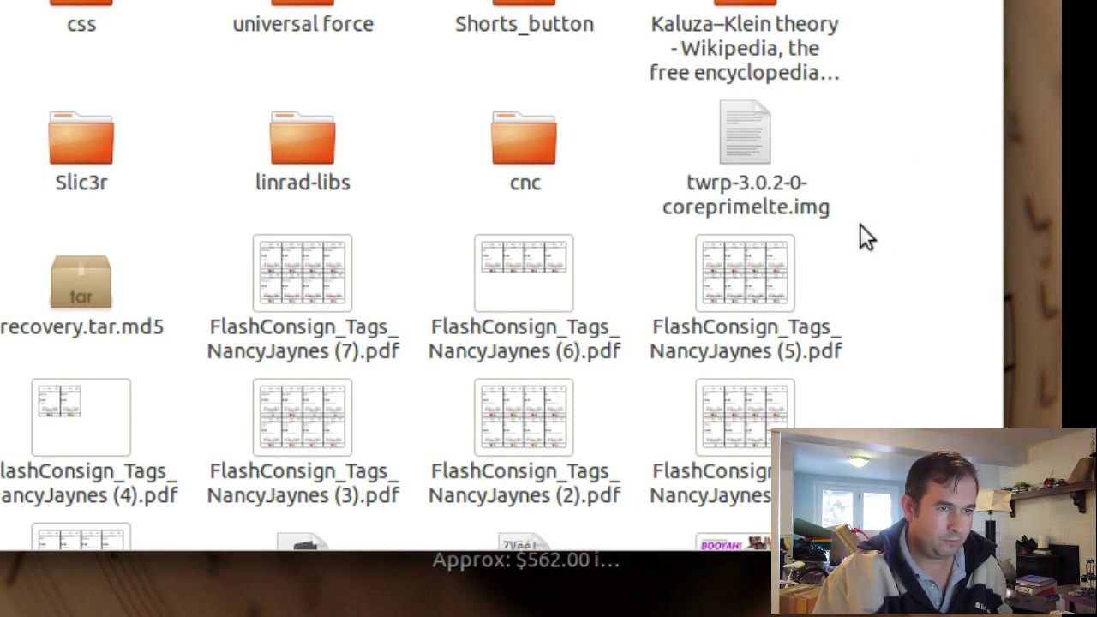
pyautogui.hotkey('ctrl', 'v')
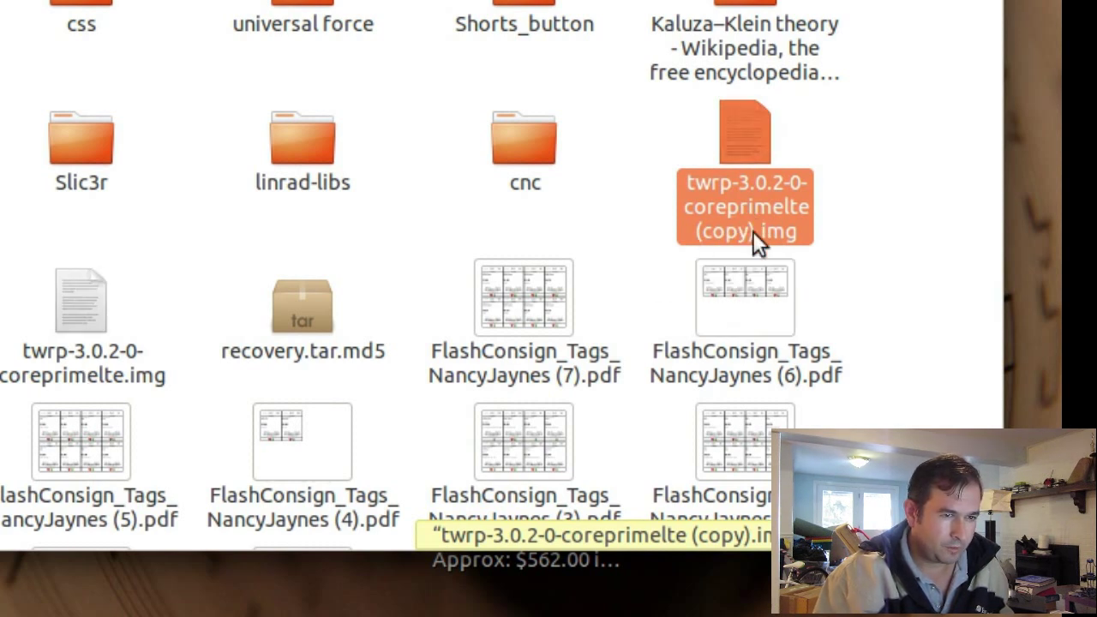
# Step: Rename the duplicate image to recovery.img
pyautogui.rightClick(722, 200)
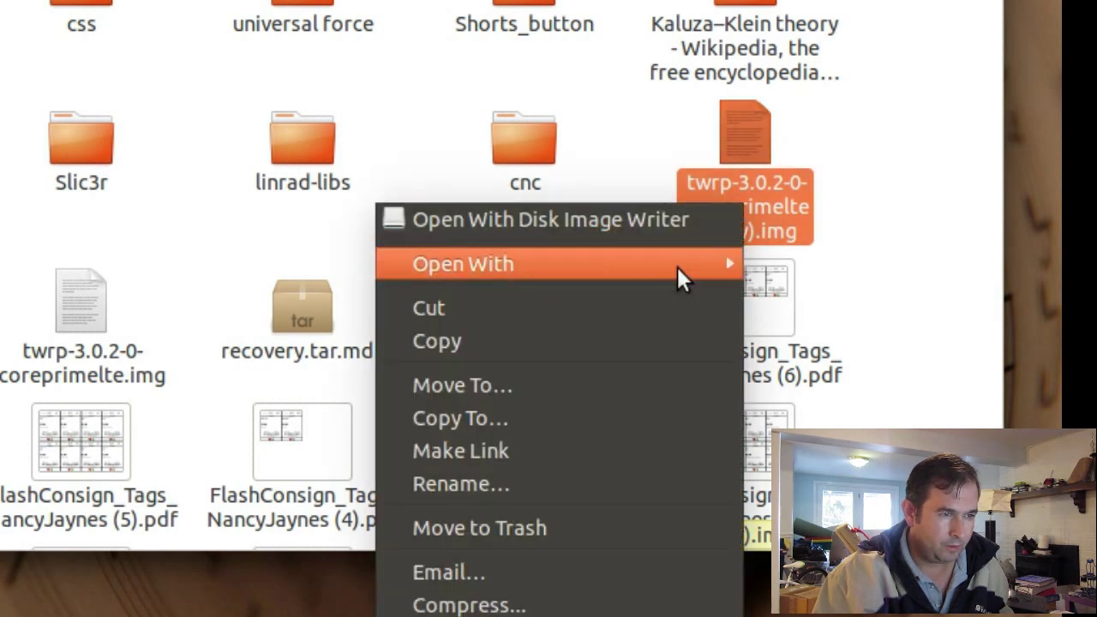
pyautogui.click(568, 486)
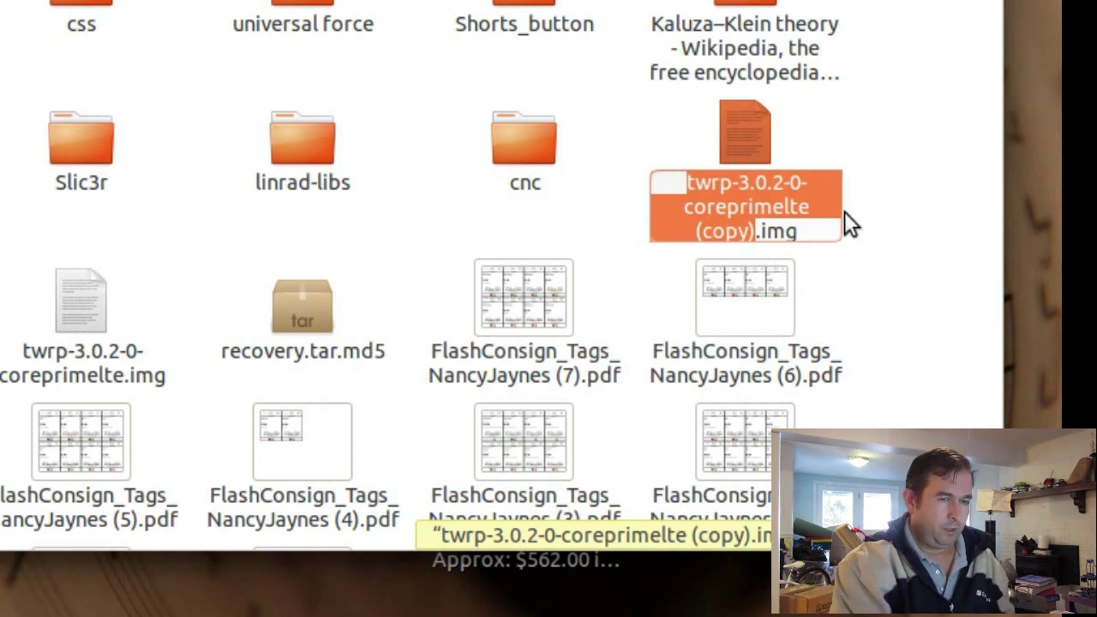
pyautogui.press('BackSpace')
pyautogui.write('recovery')
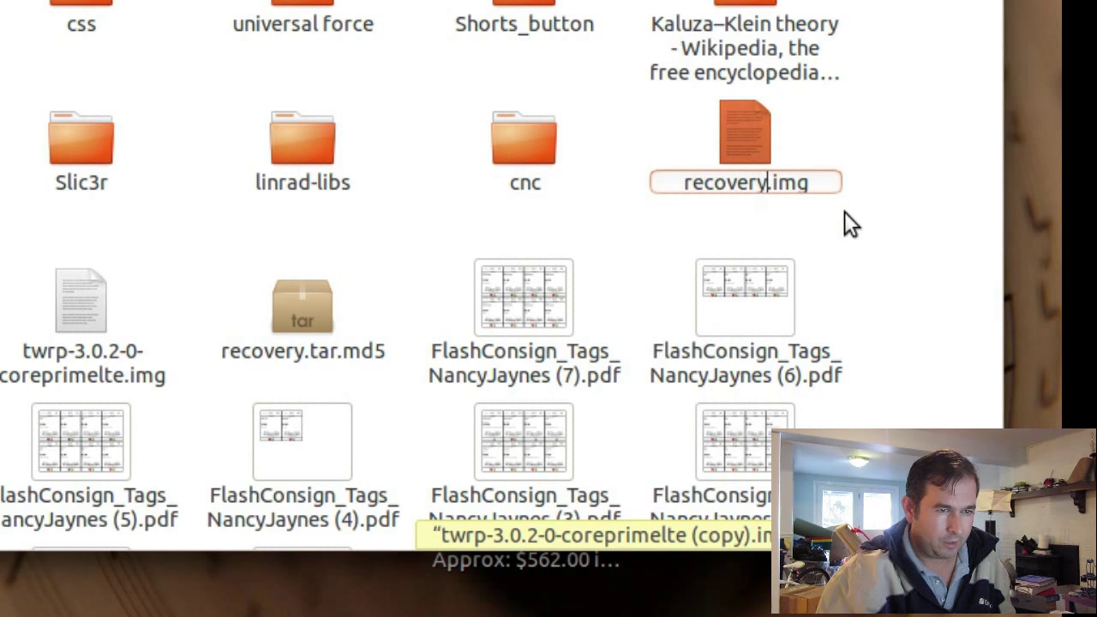
pyautogui.press('Return')
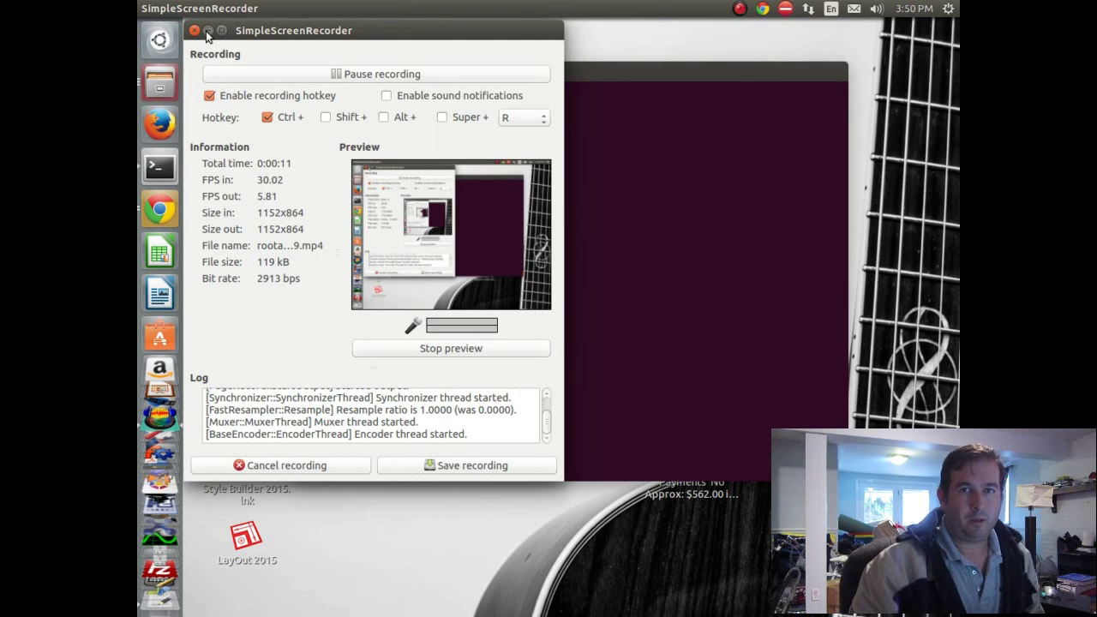
# Step: Run 'sudo heimdall-frontend', move its window to the top-left, and show the Utilities page
pyautogui.click(207, 31)
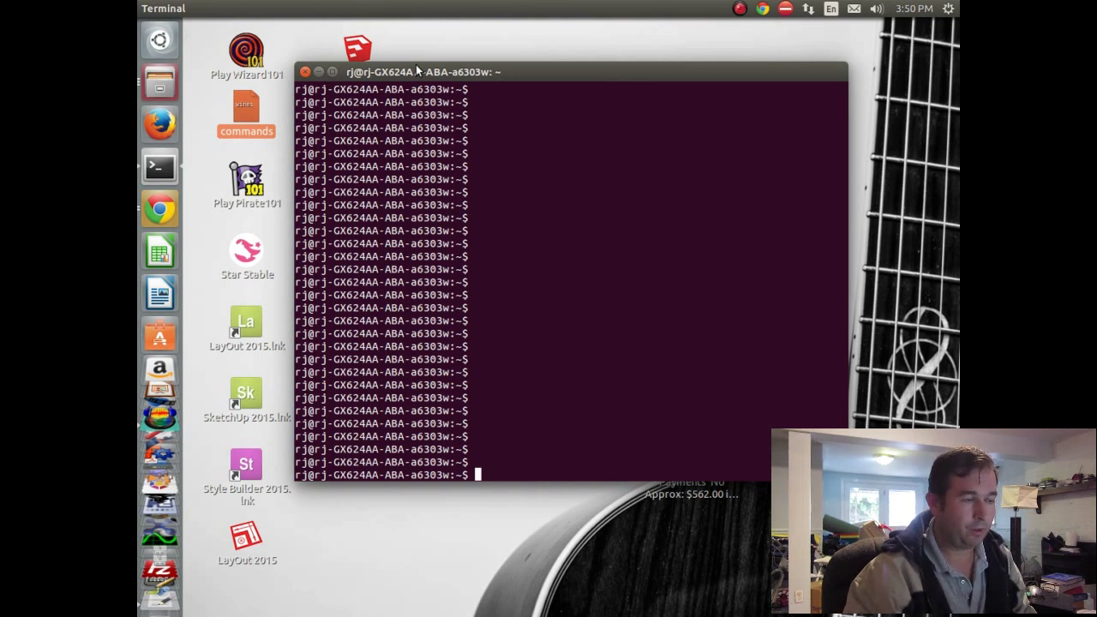
pyautogui.write('sudo heimdall-frontend')
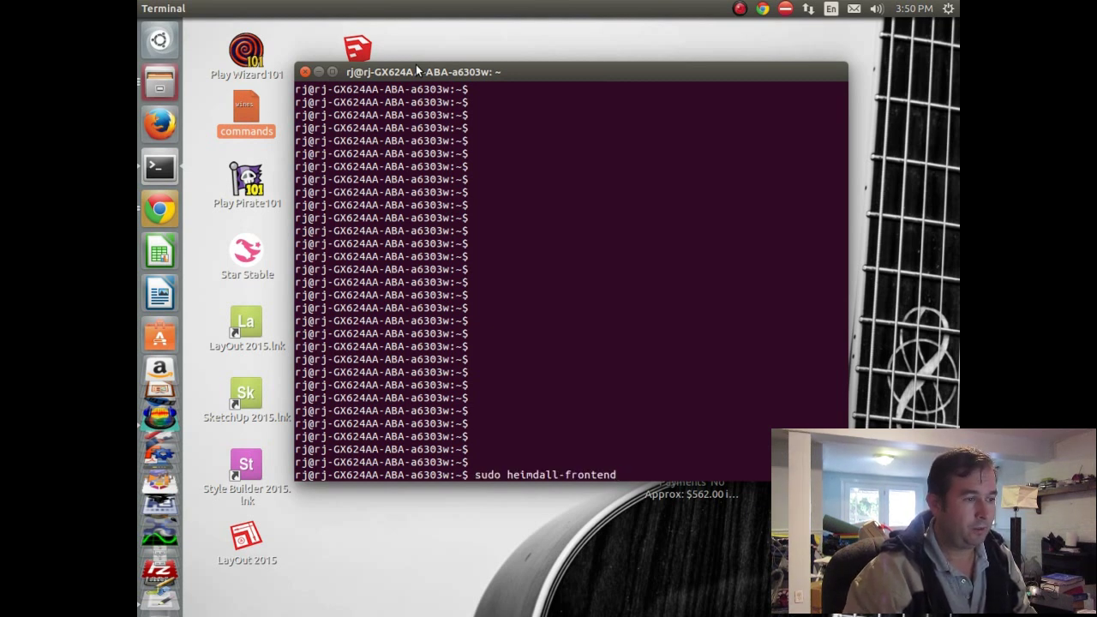
pyautogui.press('Return')
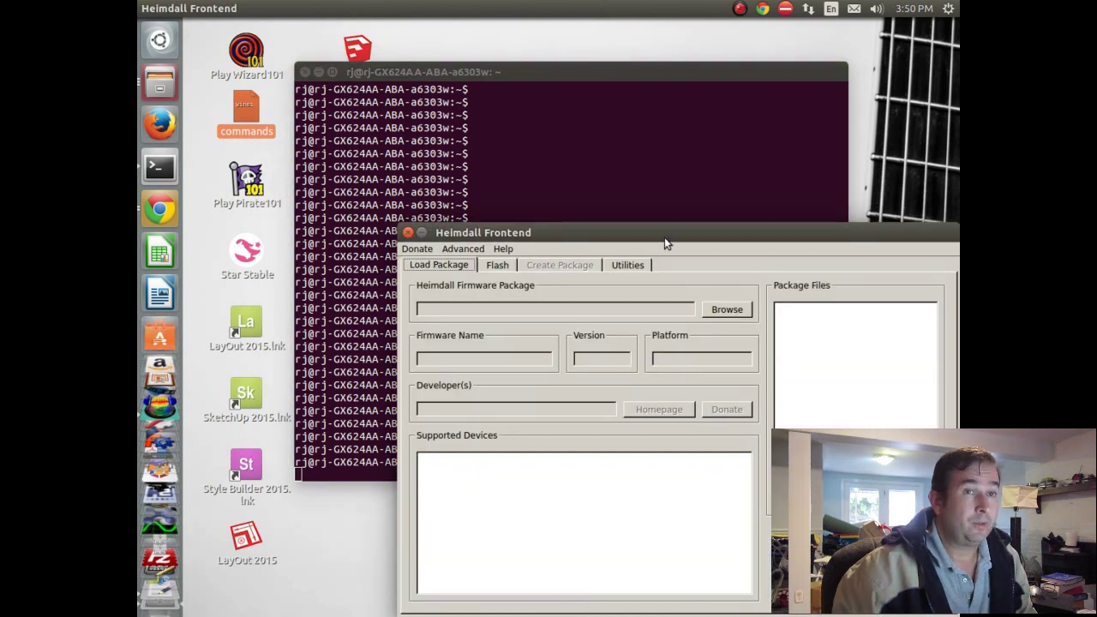
pyautogui.moveTo(664, 237); pyautogui.dragTo(573, 61)
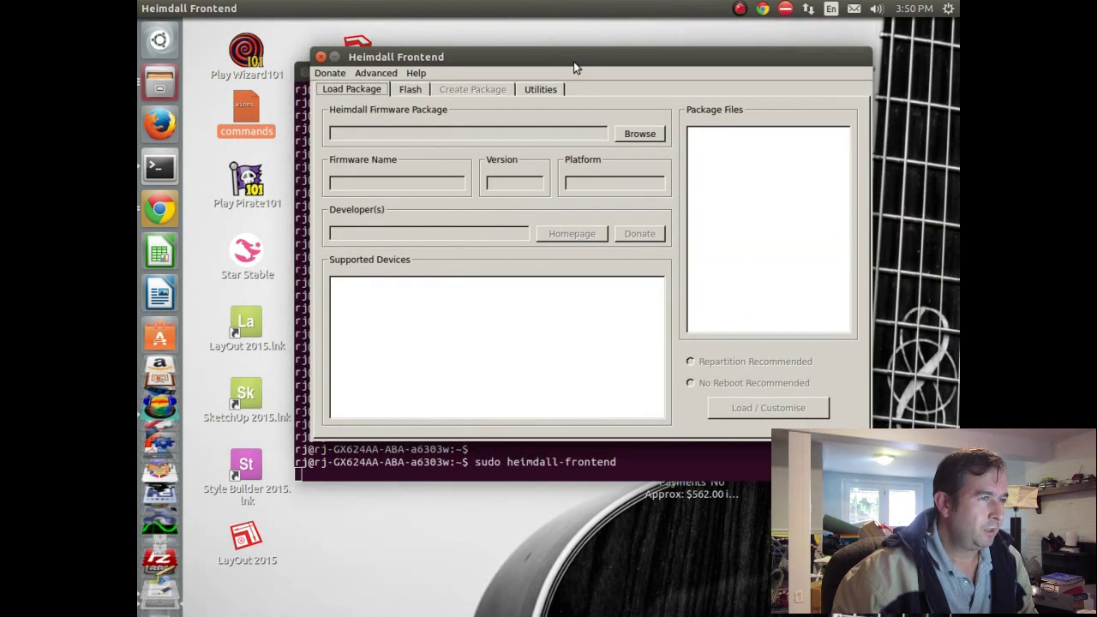
pyautogui.click(539, 89)
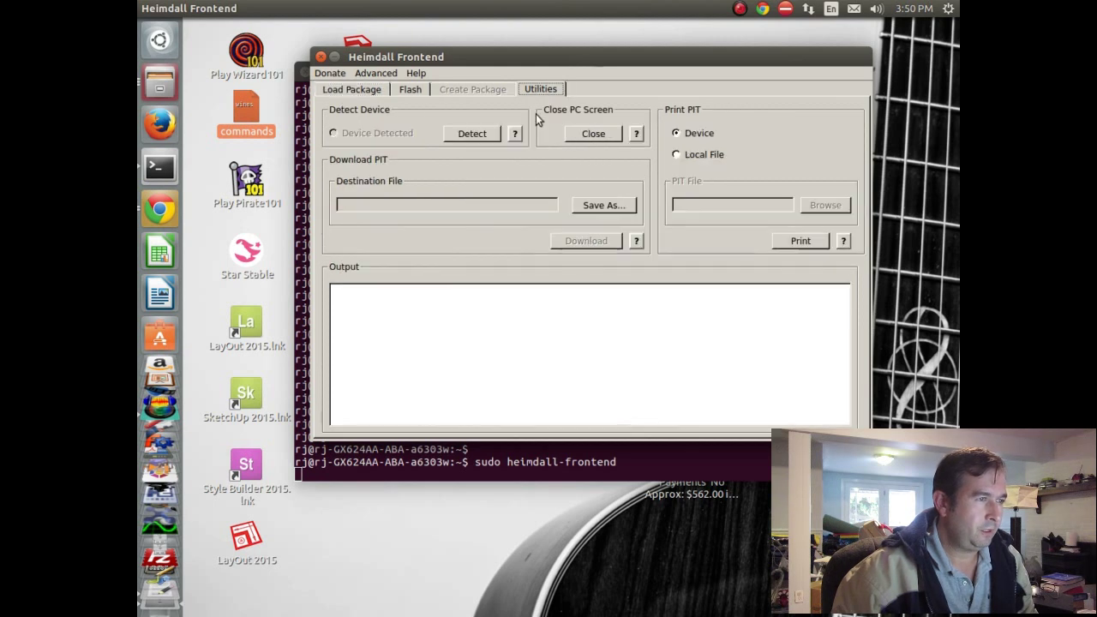
# Step: Set the PIT destination to zsamg1.pit in /home/rj/samsungroot and download the phone's PIT
pyautogui.click(596, 209)
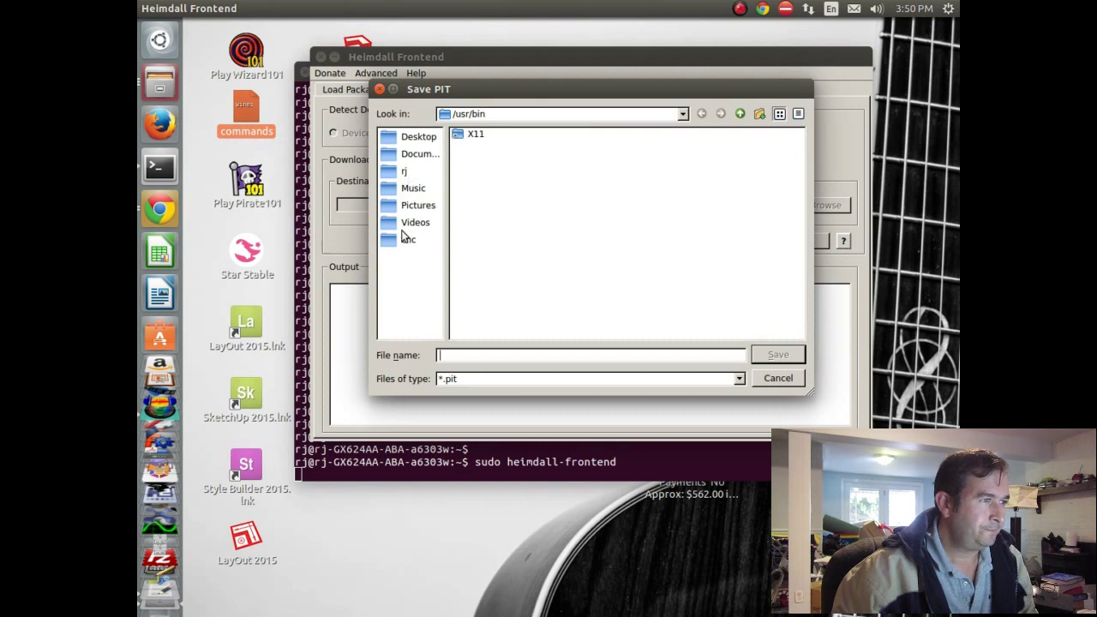
pyautogui.click(393, 174)
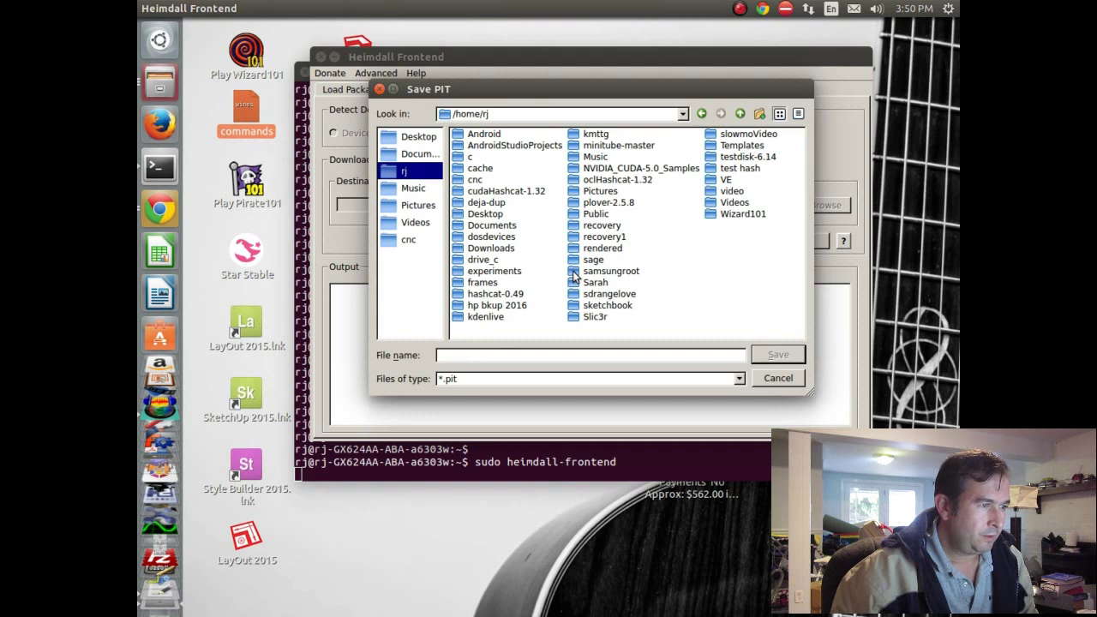
pyautogui.doubleClick(574, 275)
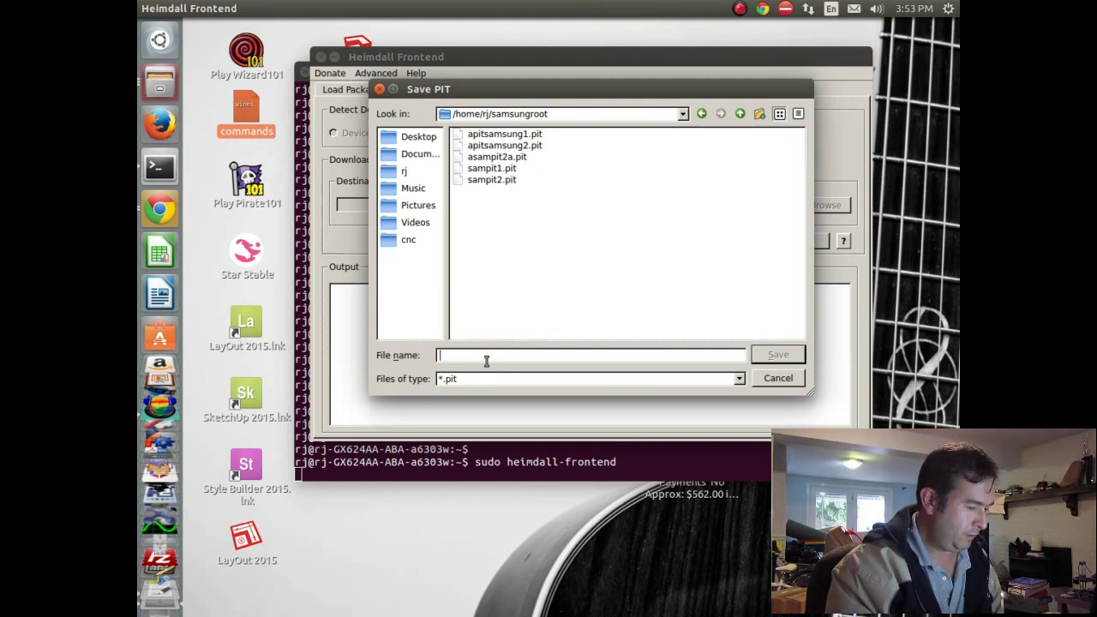
pyautogui.write('zs')
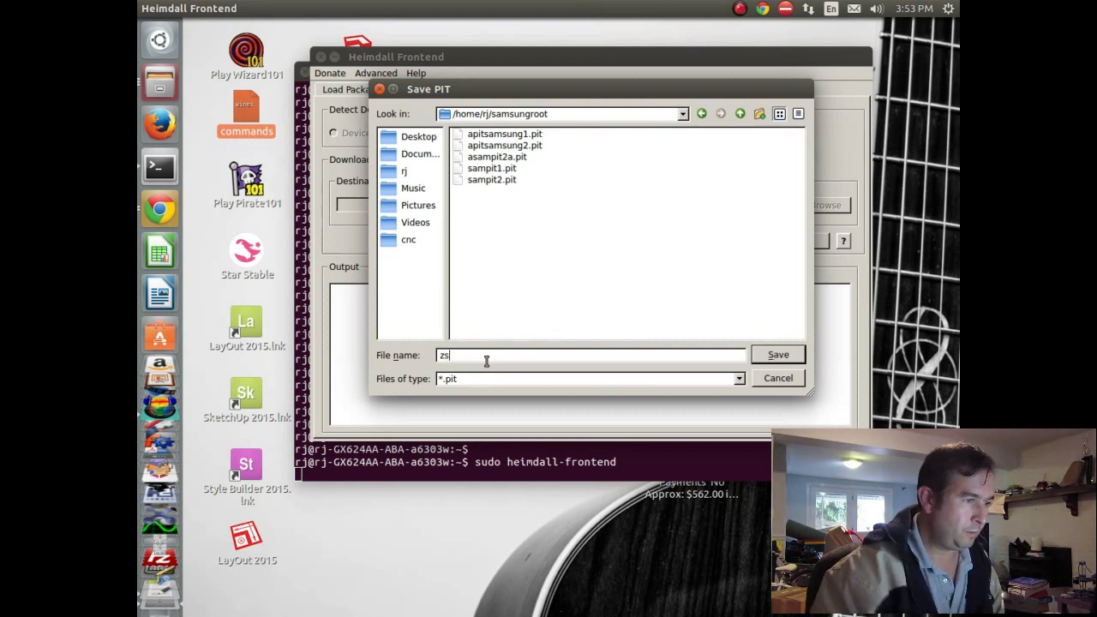
pyautogui.write('amg1')
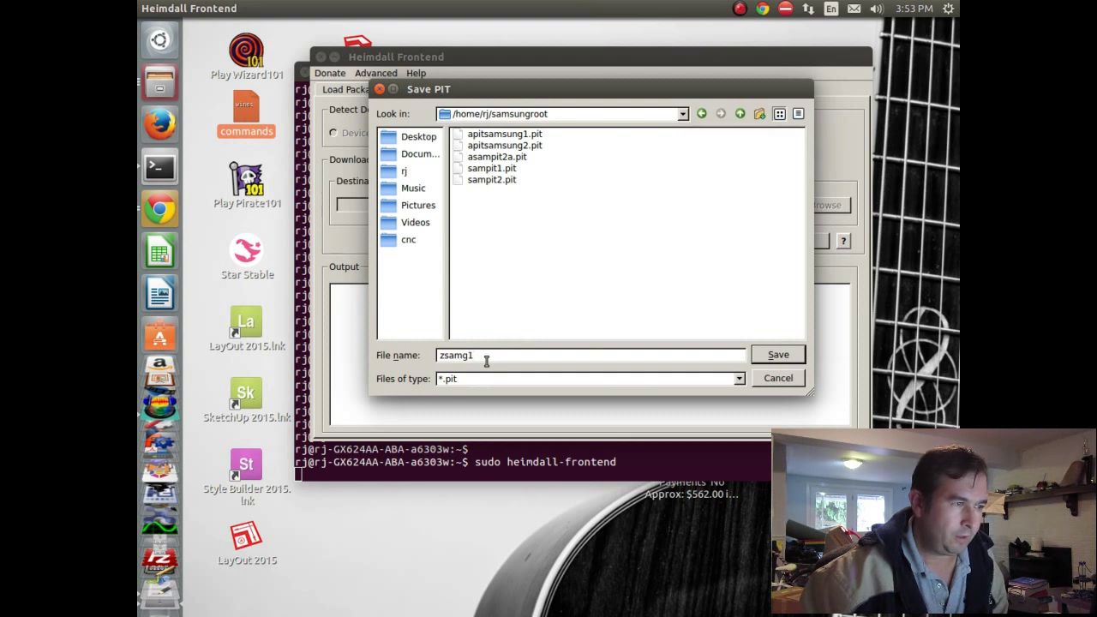
pyautogui.click(789, 350)
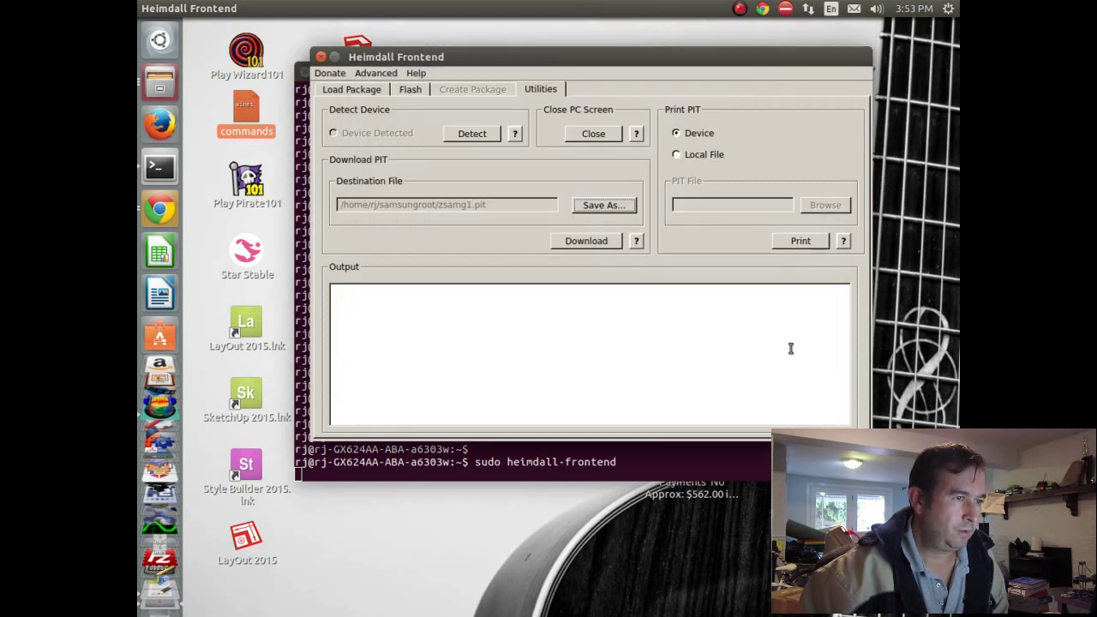
pyautogui.click(600, 243)
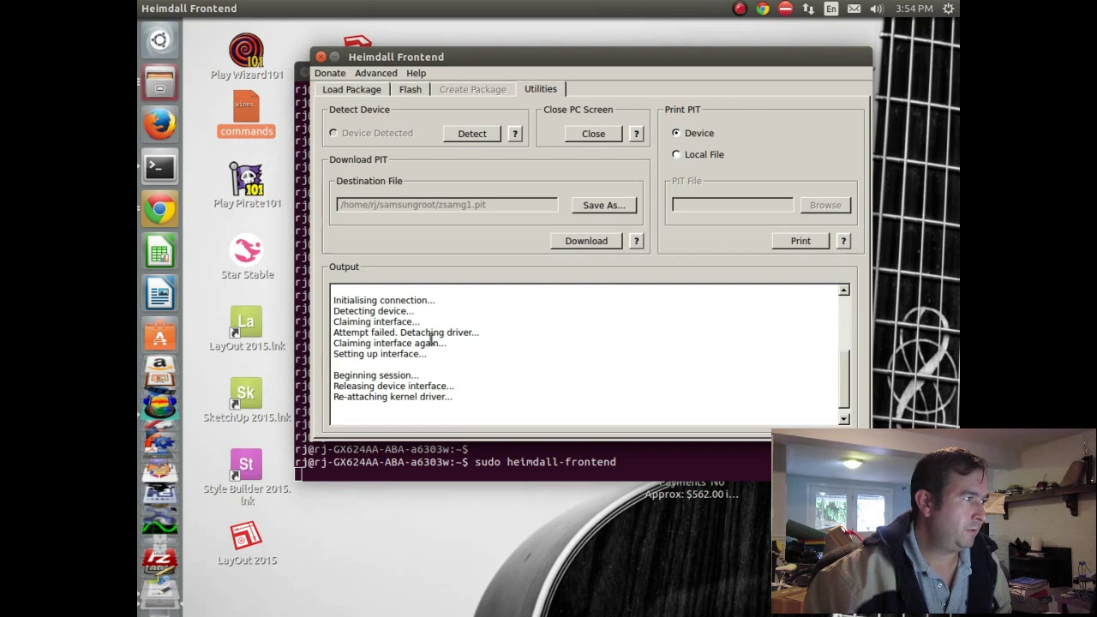
pyautogui.click(156, 88)
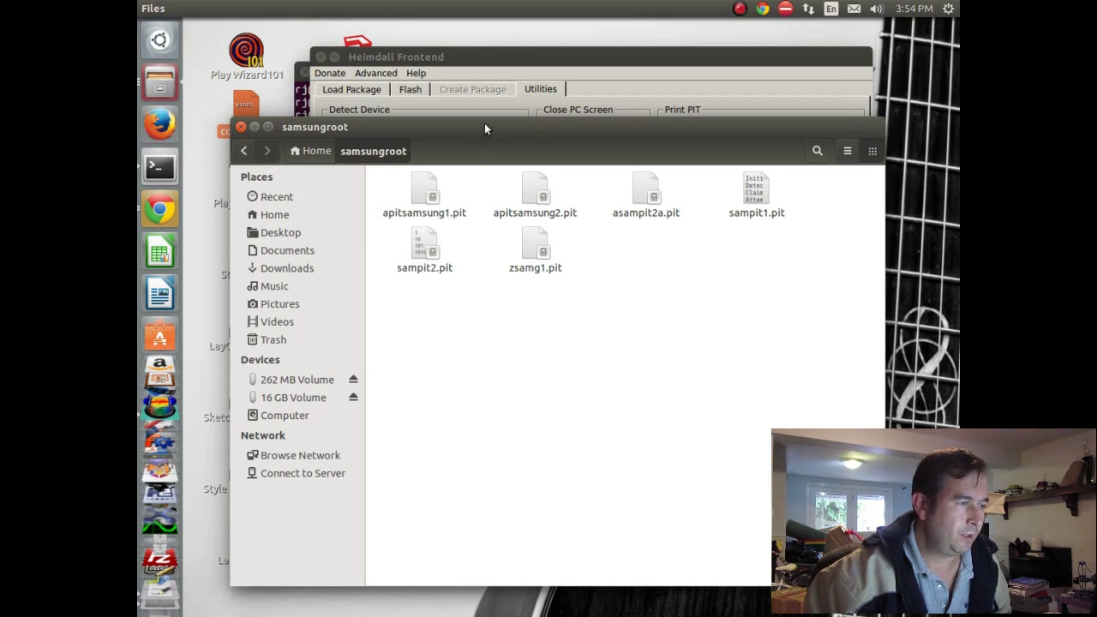
# Step: Try opening sampit2.pit, dismiss the unknown file type error, and deselect the file
pyautogui.doubleClick(420, 250)
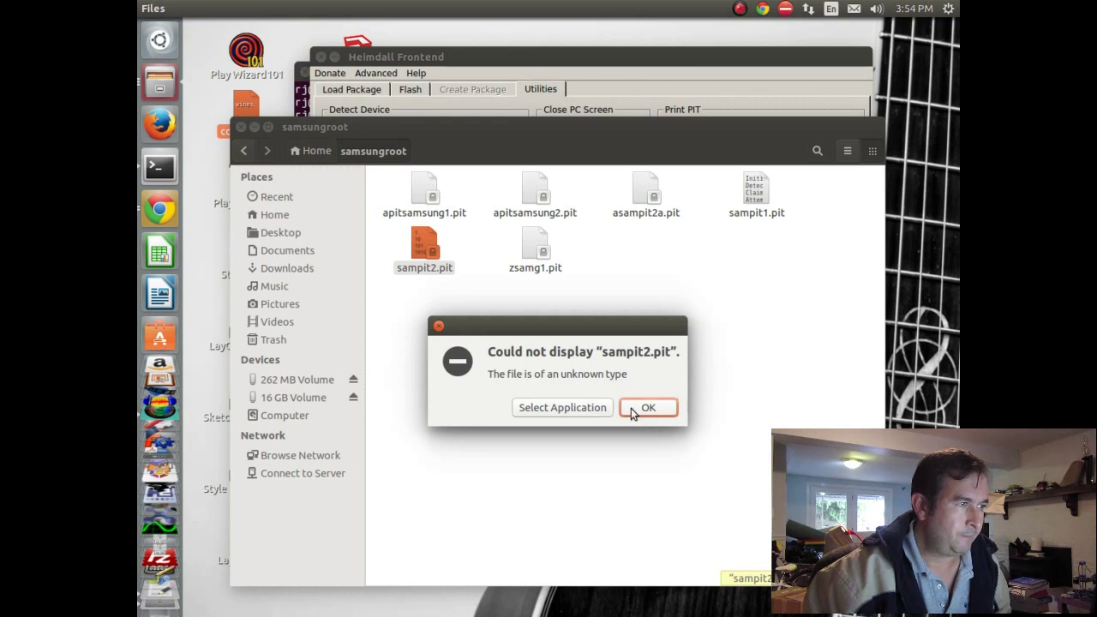
pyautogui.click(438, 327)
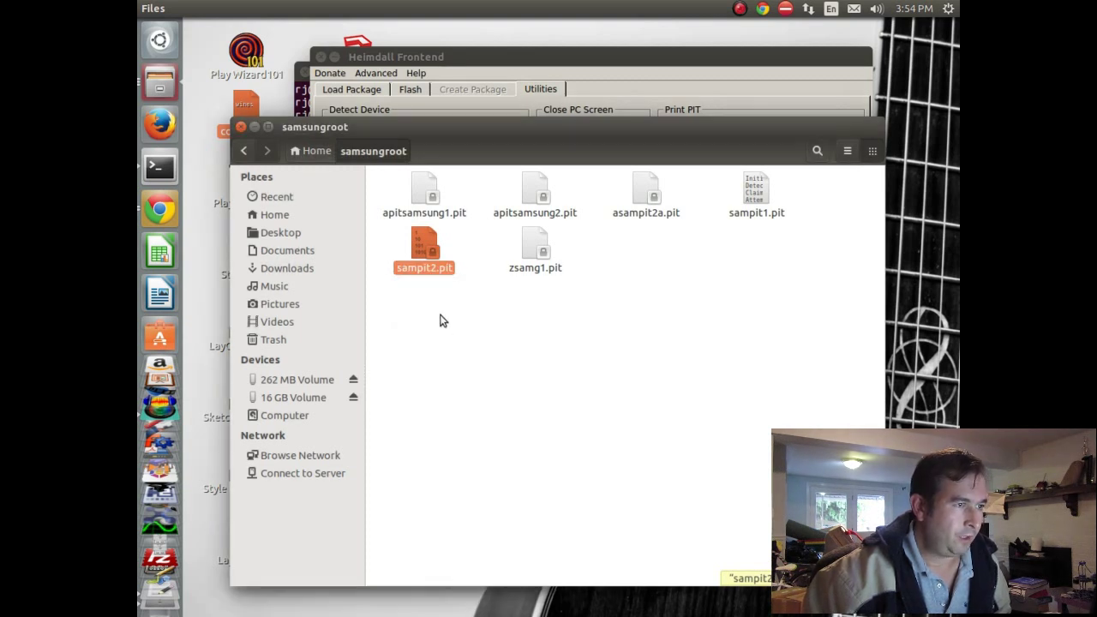
pyautogui.click(481, 334)
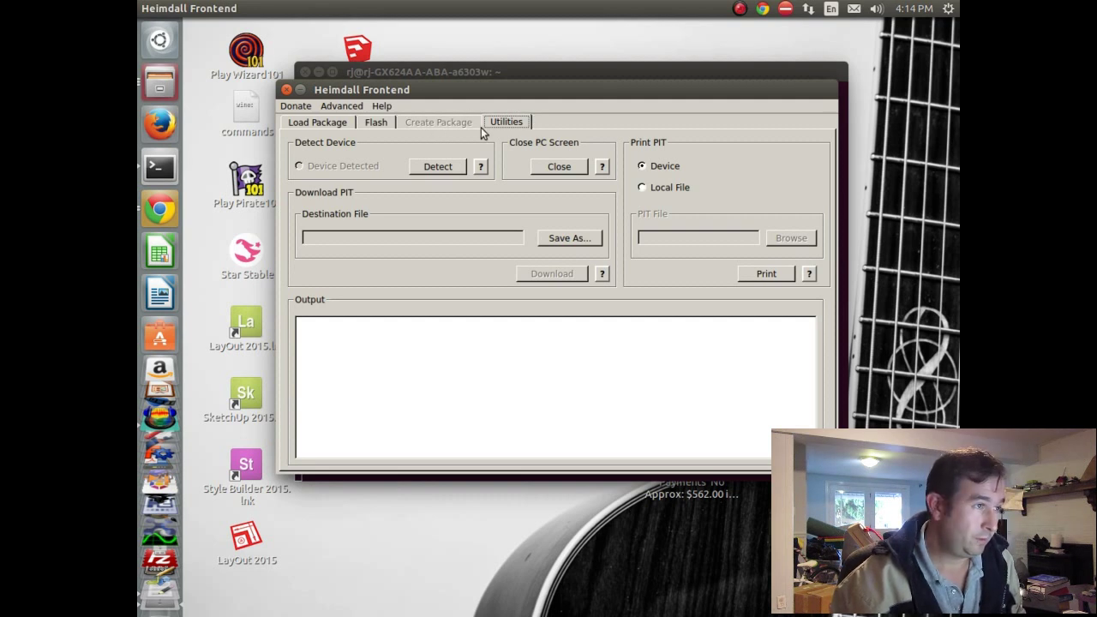
# Step: Detect the phone and load /home/rj/samsungroot/sampit2.pit as the Flash tab's PIT file
pyautogui.click(435, 168)
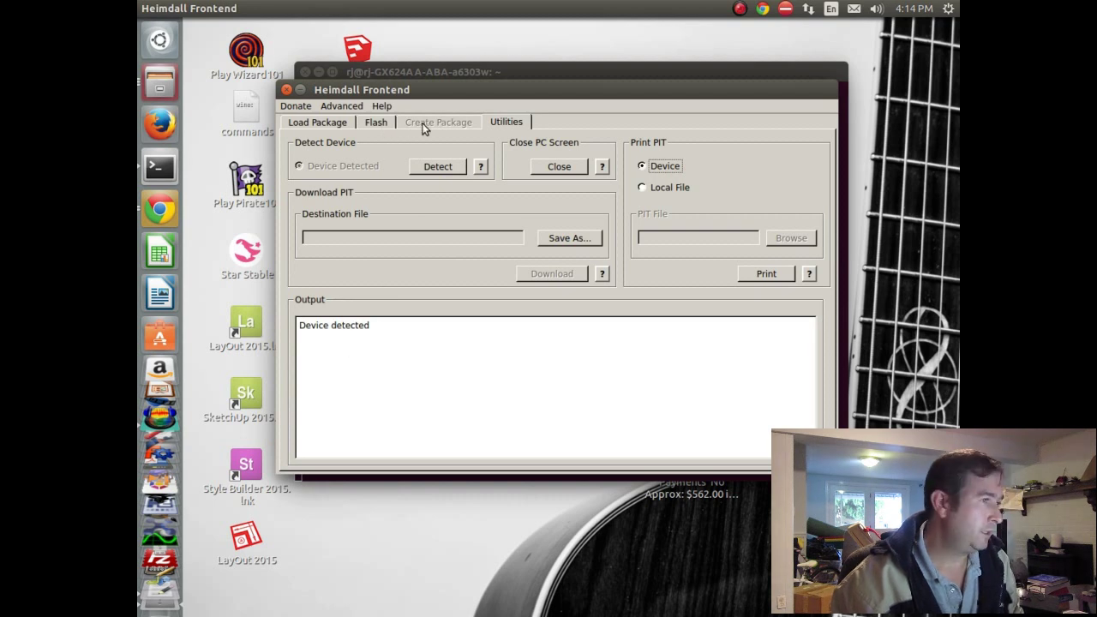
pyautogui.click(377, 123)
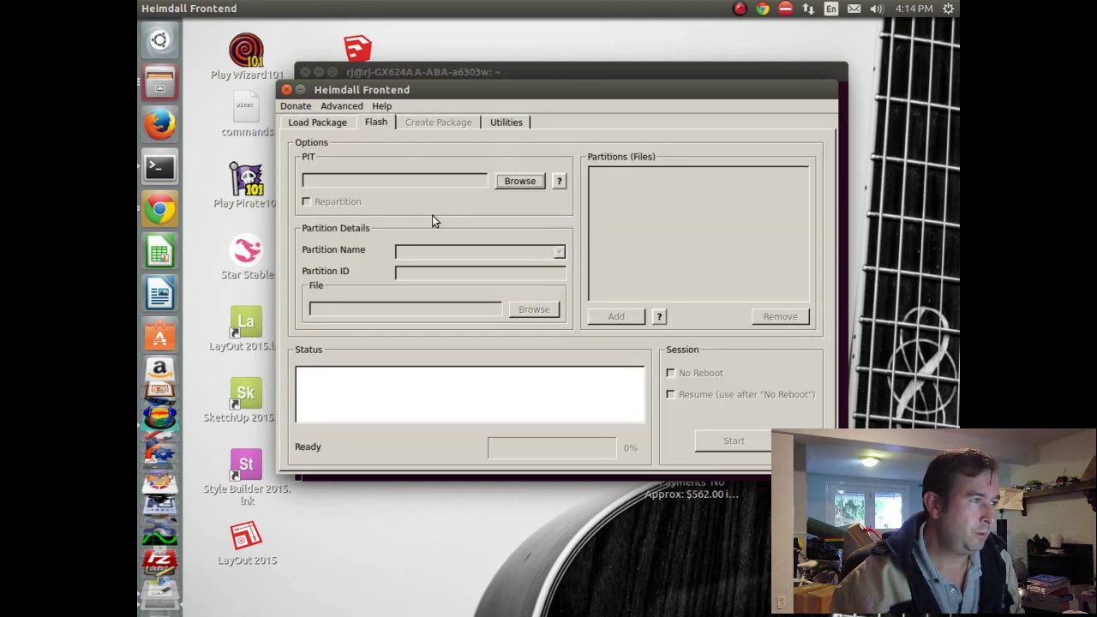
pyautogui.click(520, 181)
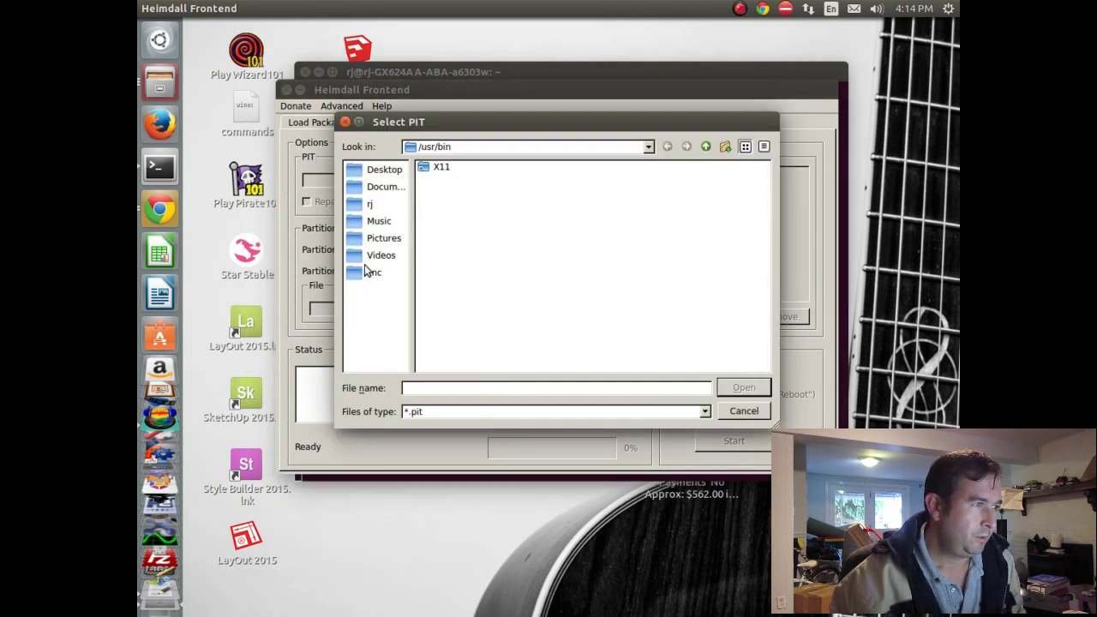
pyautogui.click(349, 209)
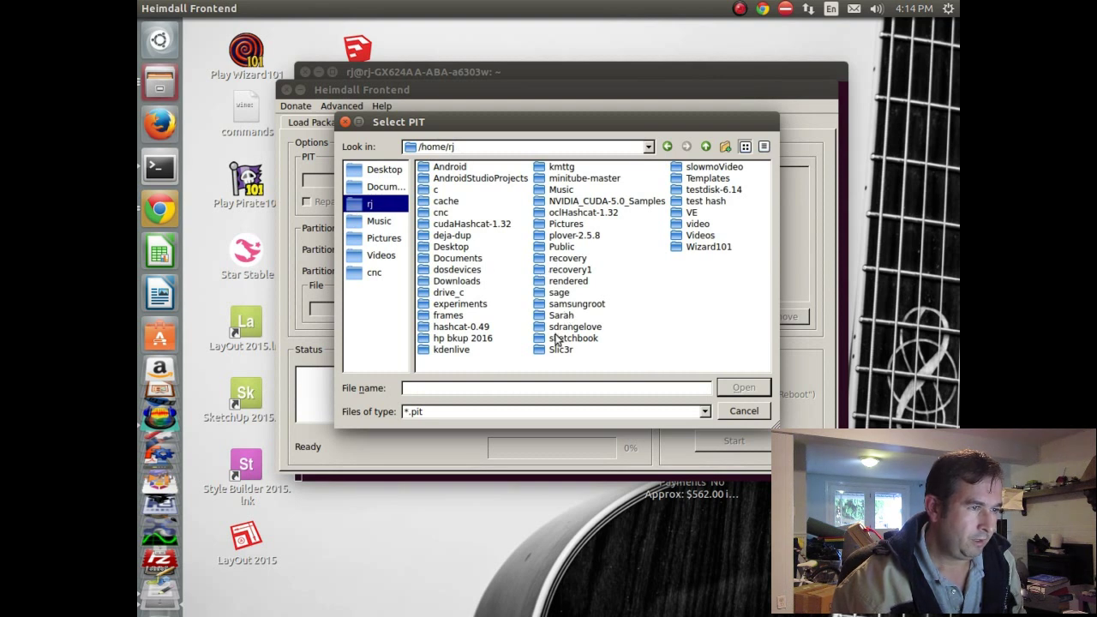
pyautogui.click(544, 305)
pyautogui.doubleClick(544, 305)
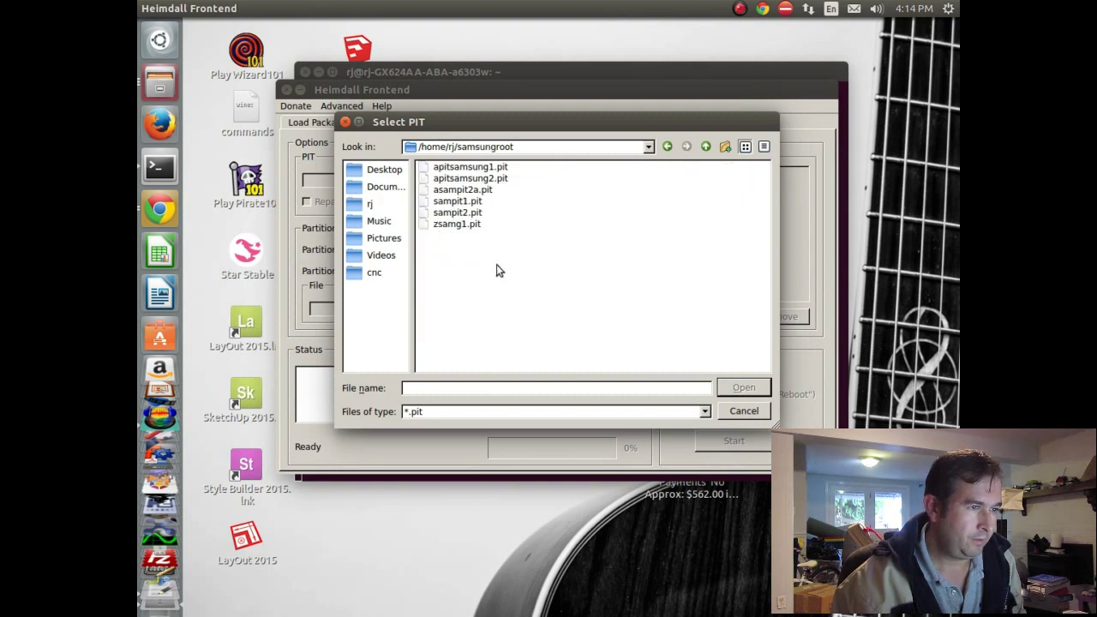
pyautogui.click(425, 212)
pyautogui.click(742, 388)
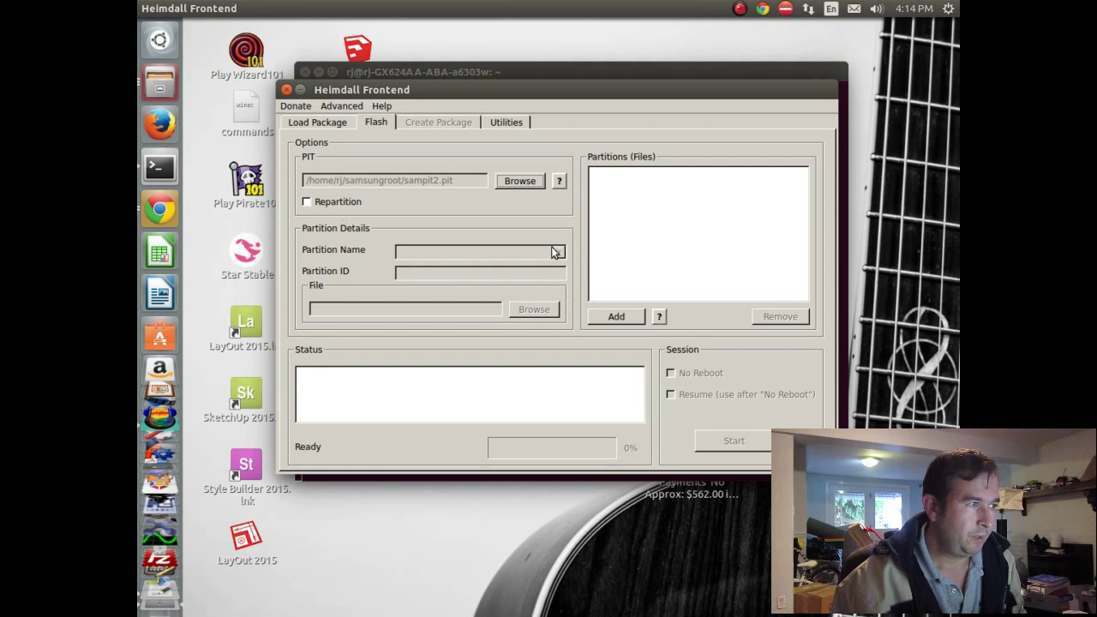
# Step: Add a partition entry and set its name to RECOVERY
pyautogui.click(614, 317)
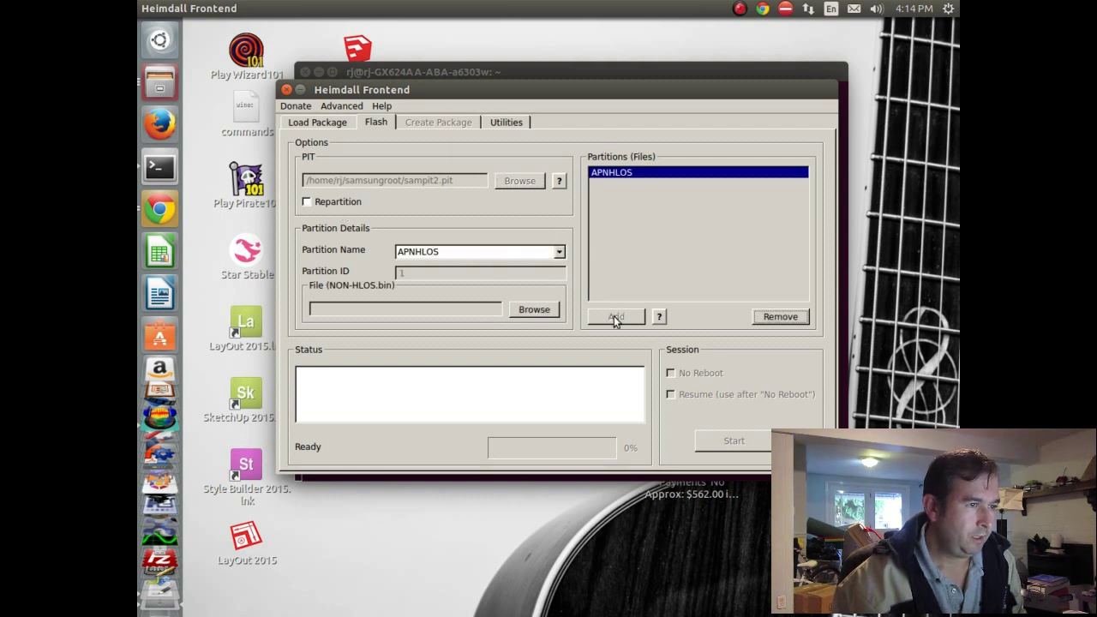
pyautogui.click(558, 252)
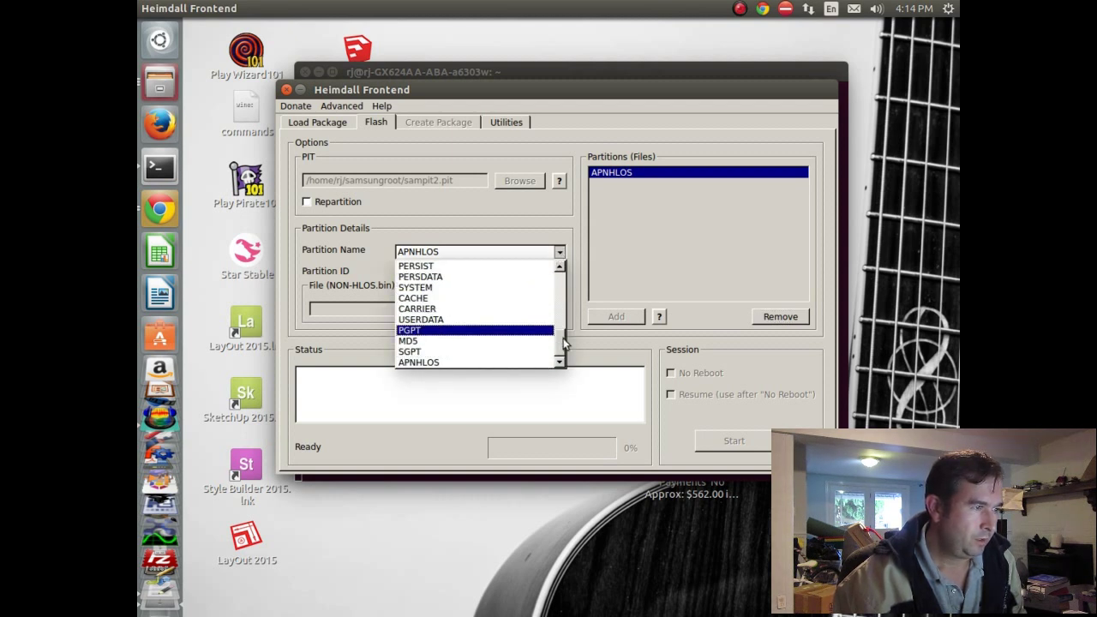
pyautogui.moveTo(561, 337); pyautogui.dragTo(566, 313)
pyautogui.click(523, 310)
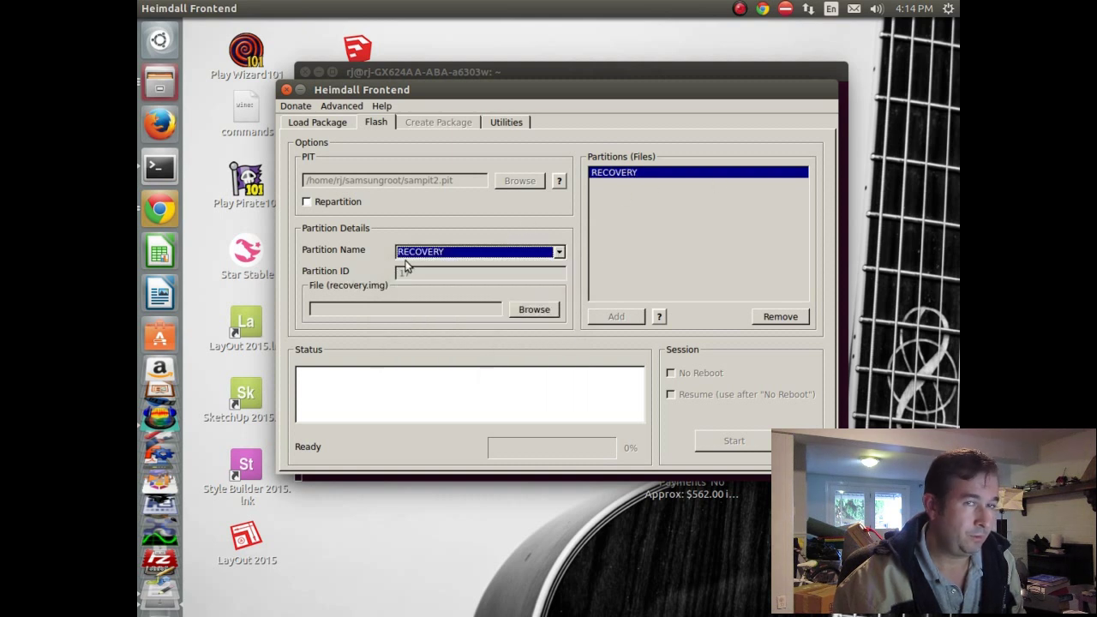
# Step: Assign samsungroot/recovery.img to RECOVERY, enable No Reboot, and start flashing
pyautogui.click(535, 311)
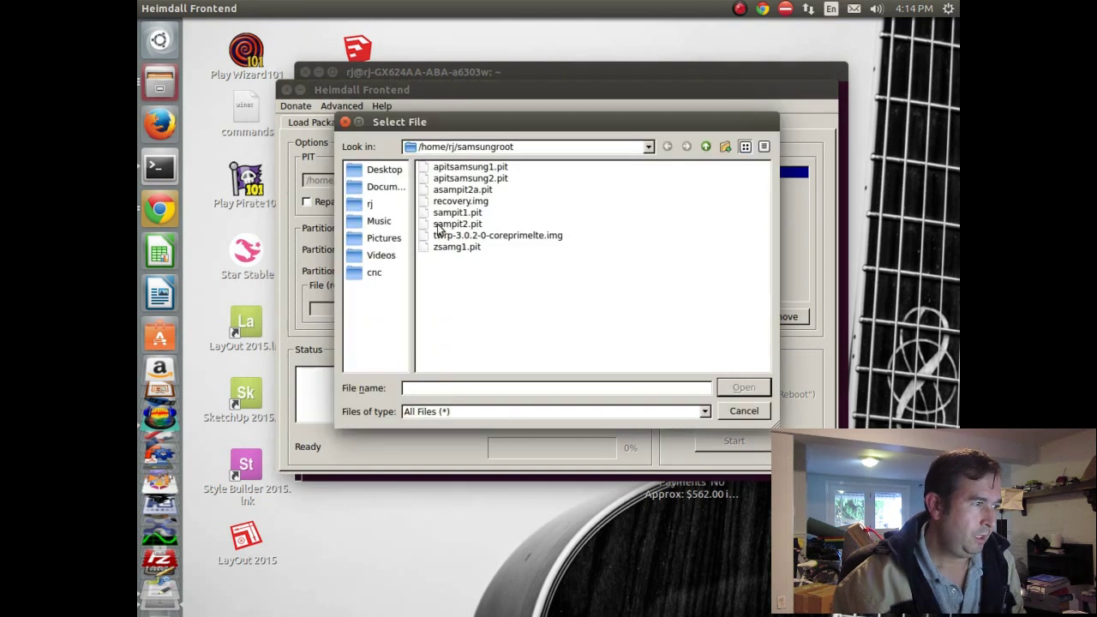
pyautogui.click(429, 202)
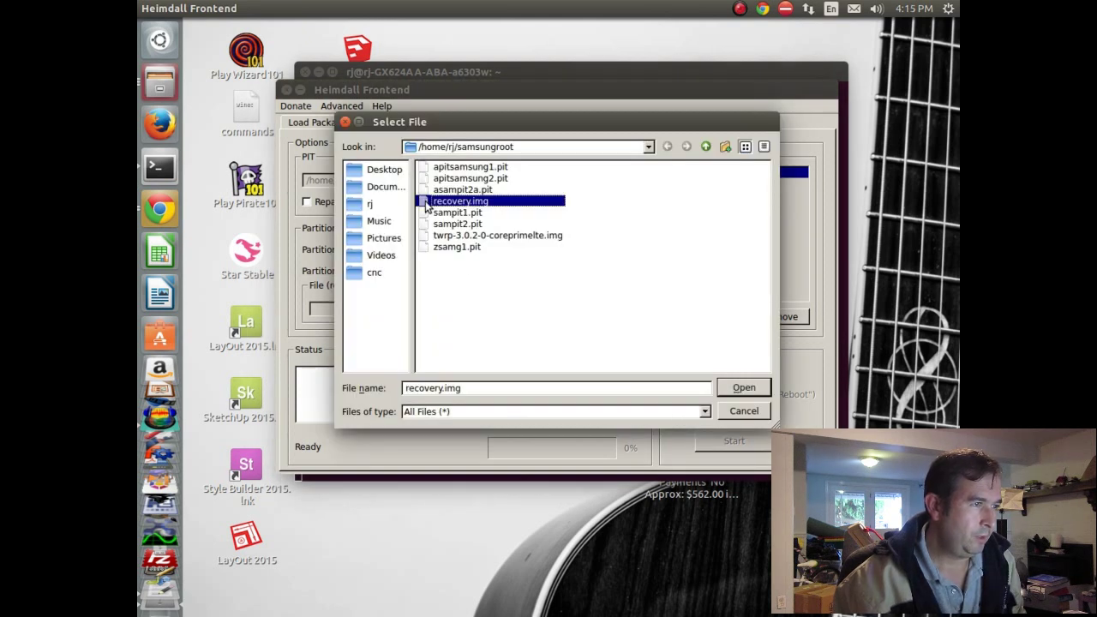
pyautogui.click(742, 388)
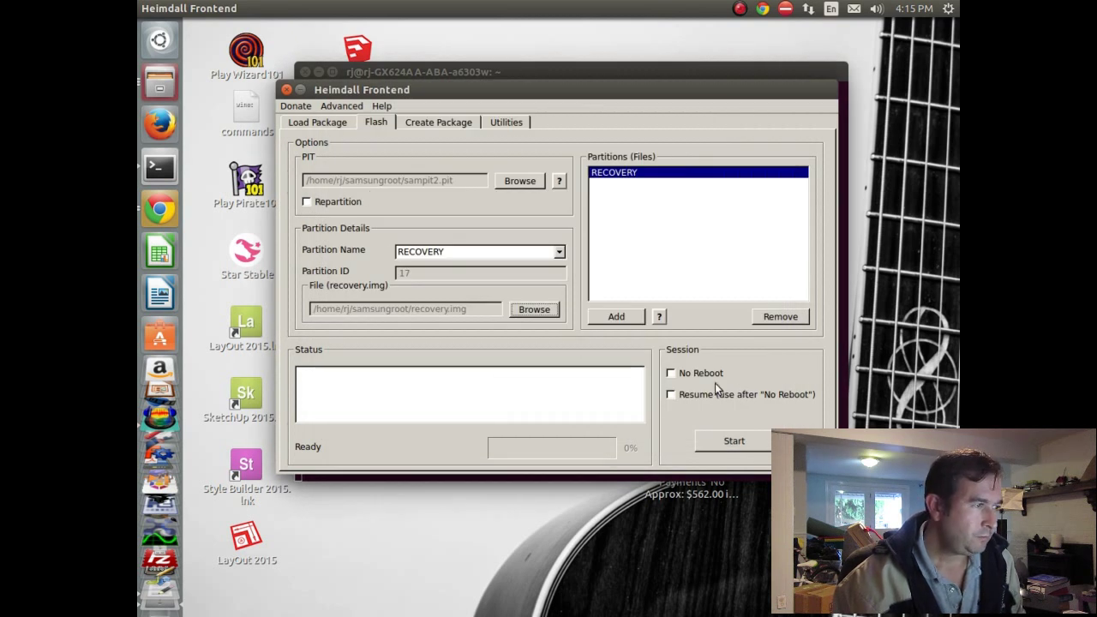
pyautogui.click(671, 374)
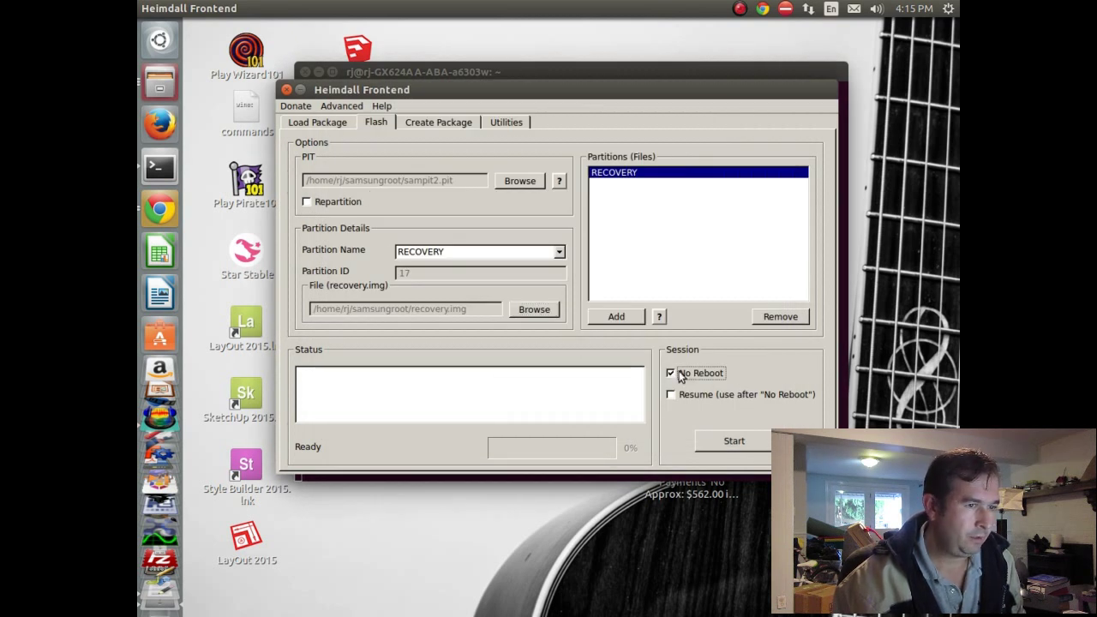
pyautogui.click(732, 442)
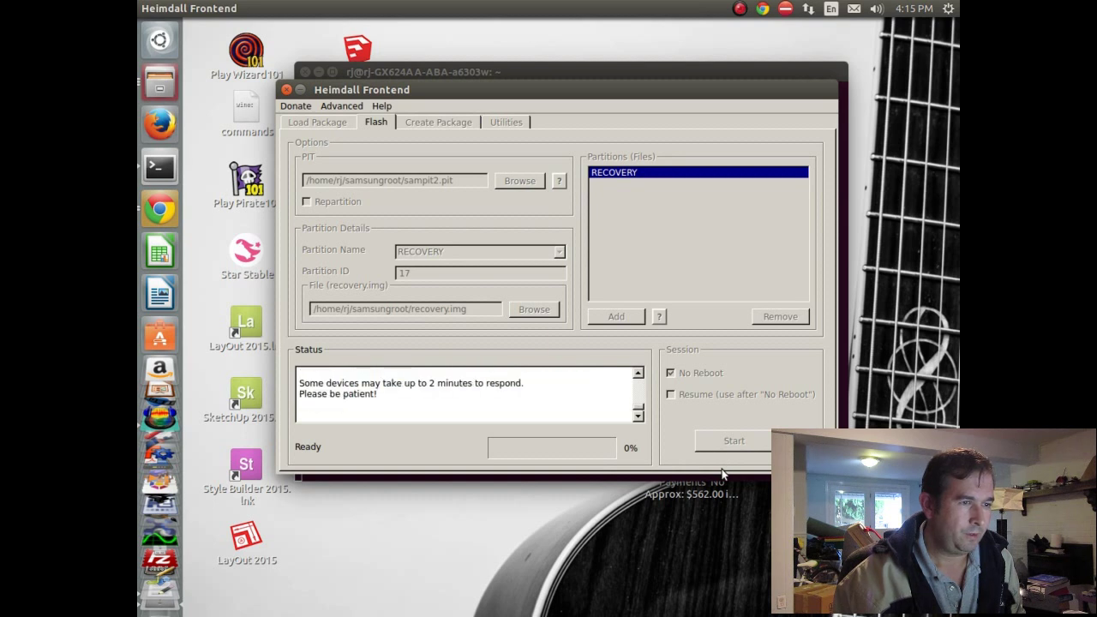